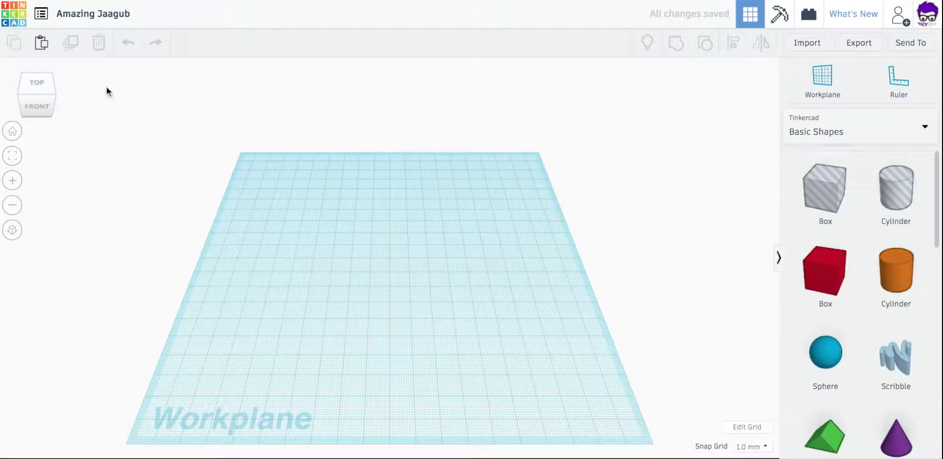
Step: Rename the project to the owner's name followed by 'Mug'
click(106, 15)
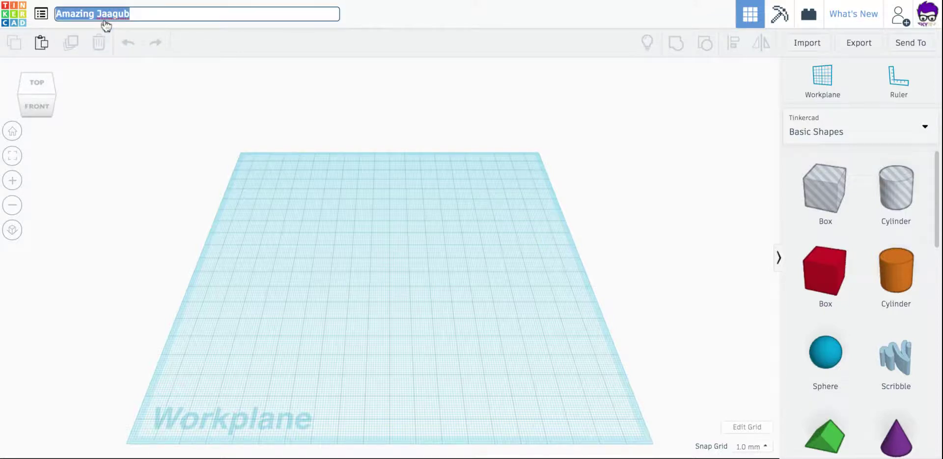
text(Ms. Martin Mu)
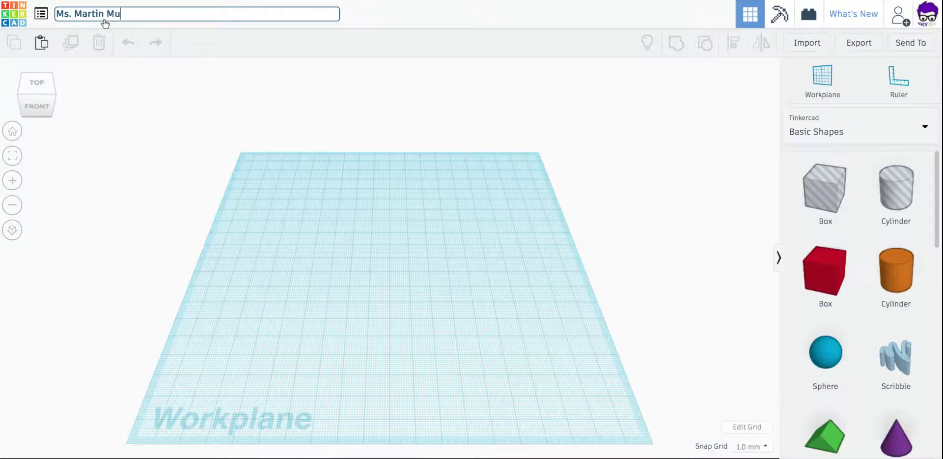
text(g)
click(148, 138)
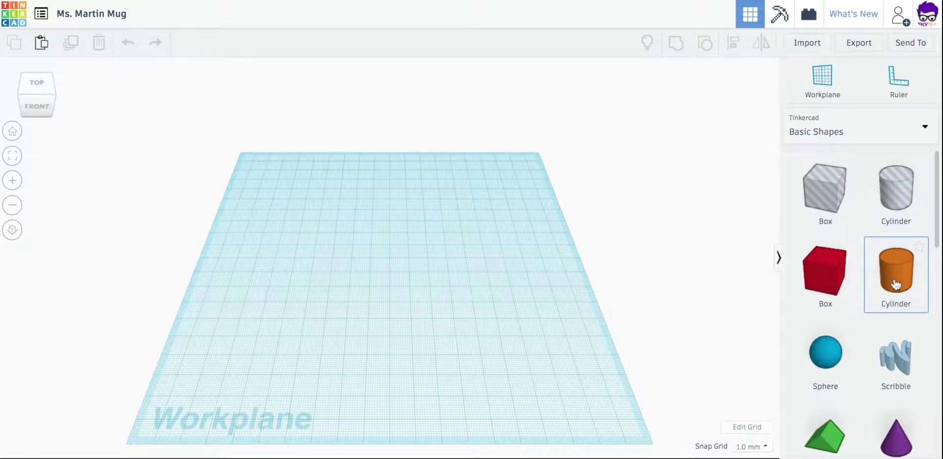
Step: Place an orange cylinder on the workplane and resize its footprint to 27 x 27 mm
drag(895, 284, 388, 261)
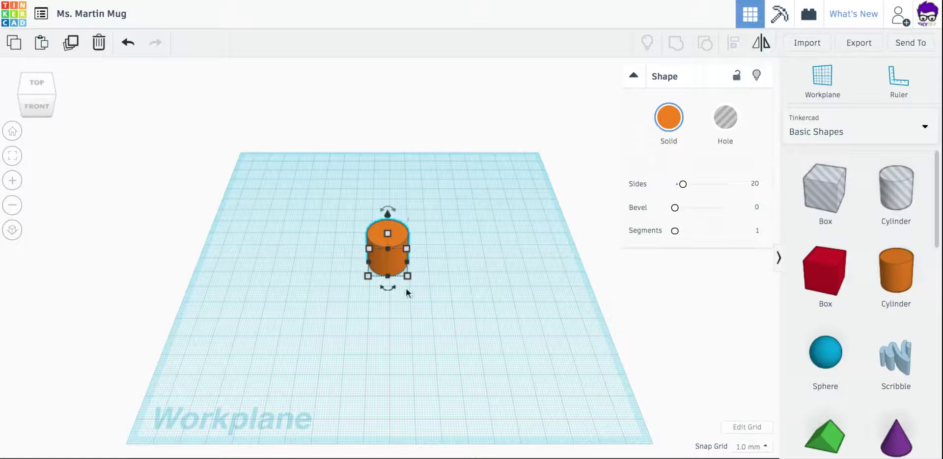
drag(410, 278, 422, 286)
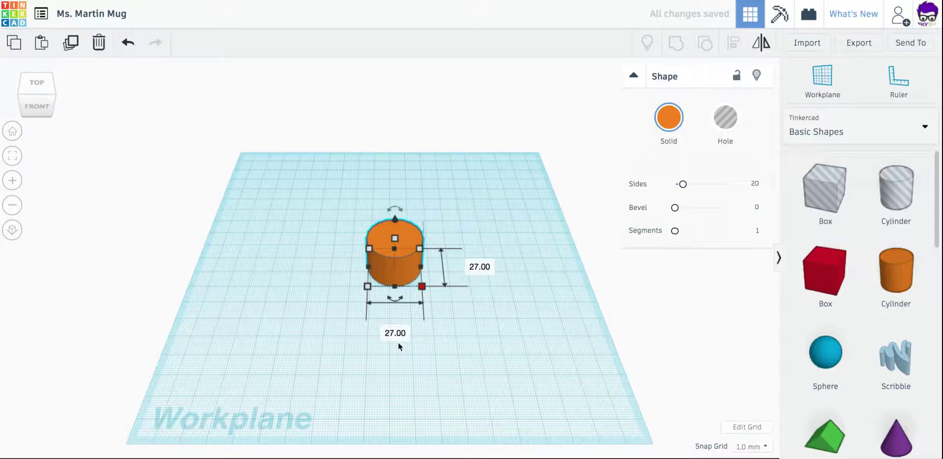
click(361, 350)
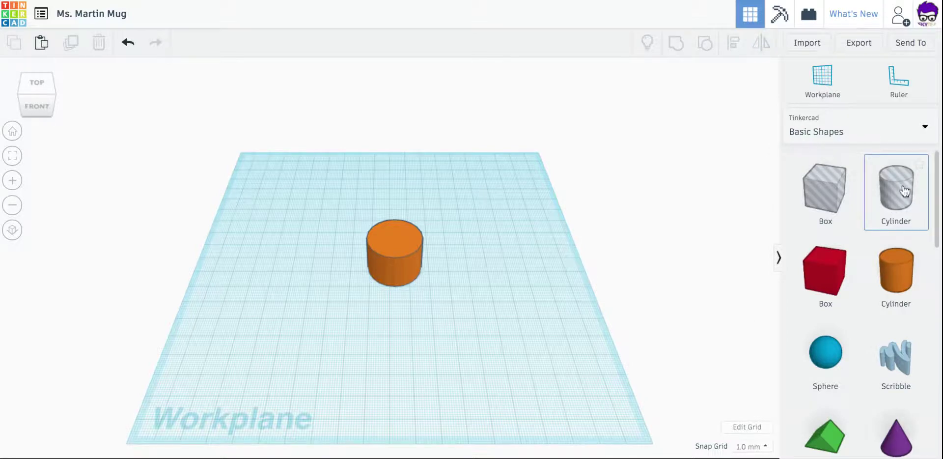
Step: Add a 20 x 20 hole cylinder and move it onto the orange cylinder
drag(904, 191, 499, 288)
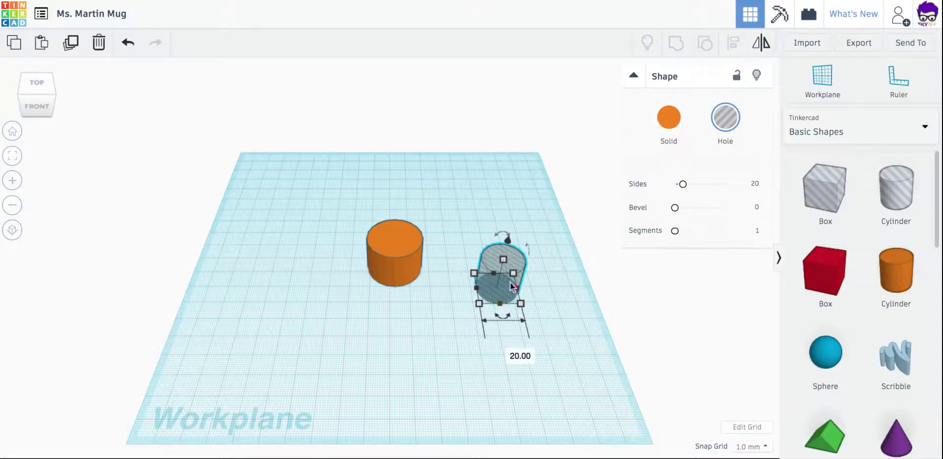
drag(509, 281, 400, 259)
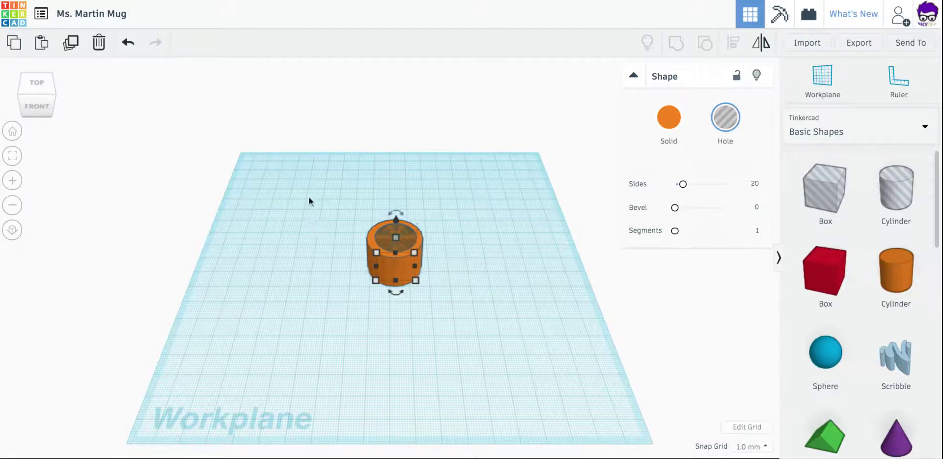
Step: Align the hole and orange cylinders on their middles along both horizontal axes
drag(311, 193, 461, 327)
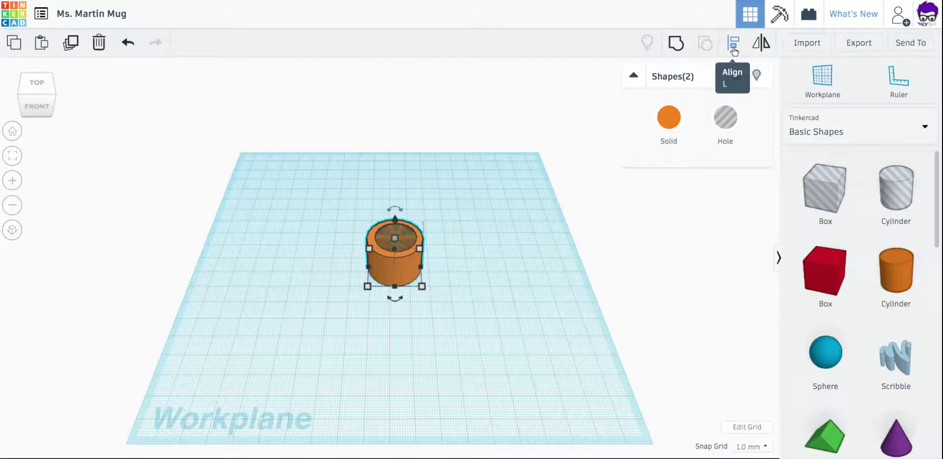
click(734, 44)
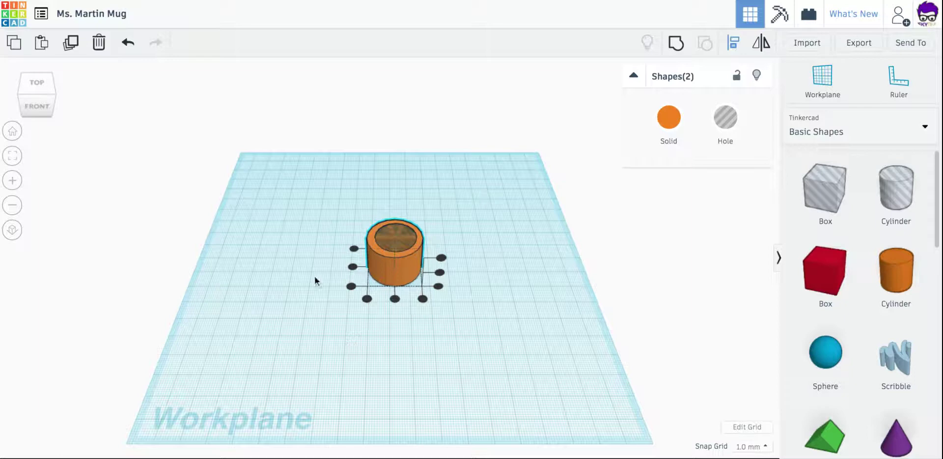
click(353, 268)
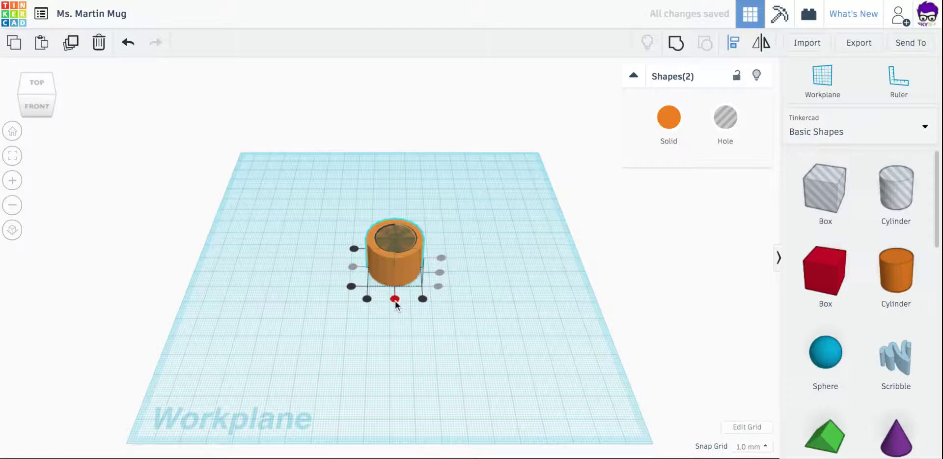
click(396, 300)
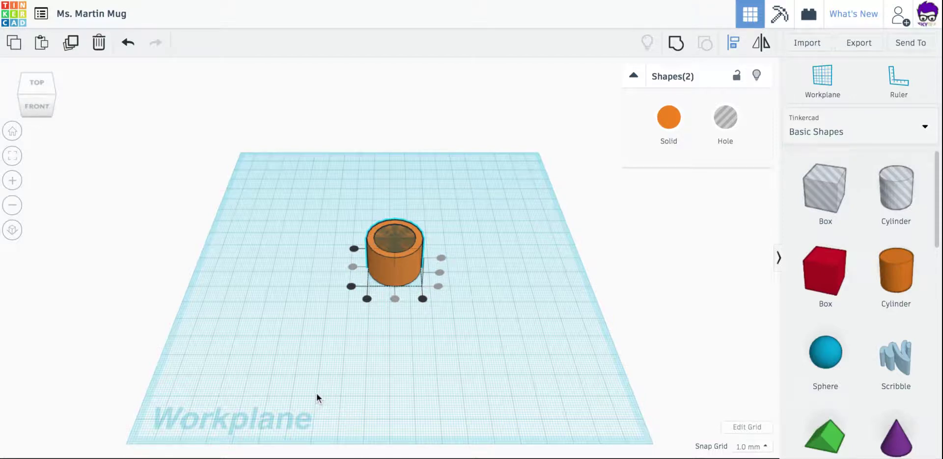
click(292, 337)
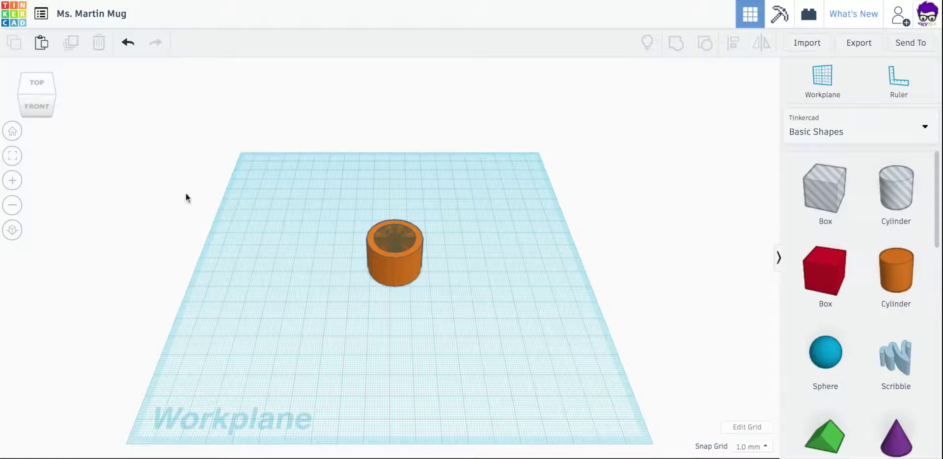
Step: Raise the hole cylinder 2.00 mm off the workplane, checking it from front and underside views
click(50, 104)
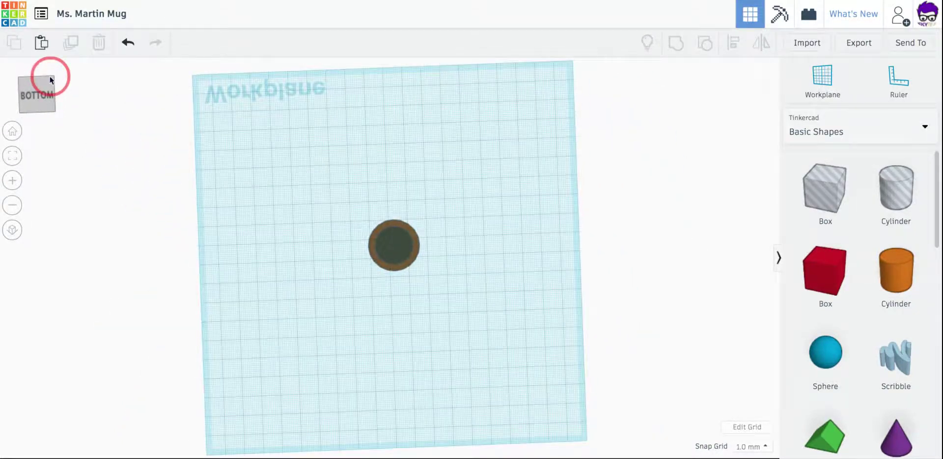
drag(49, 76, 51, 102)
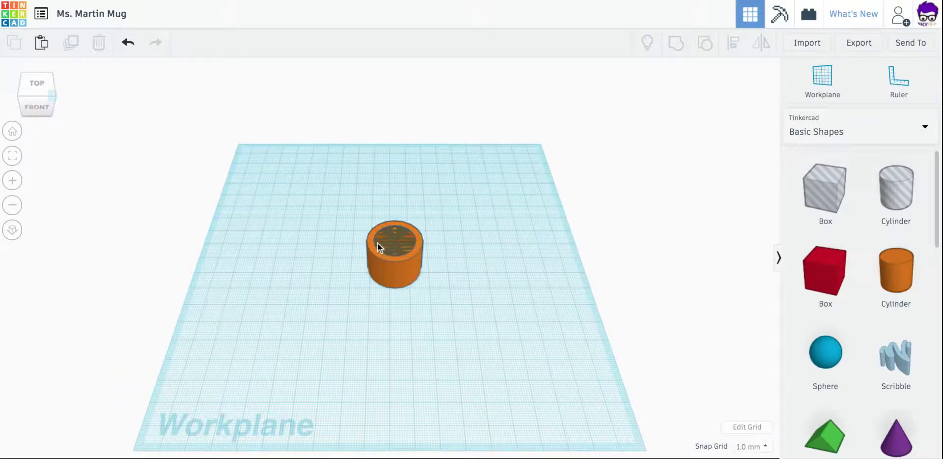
click(22, 128)
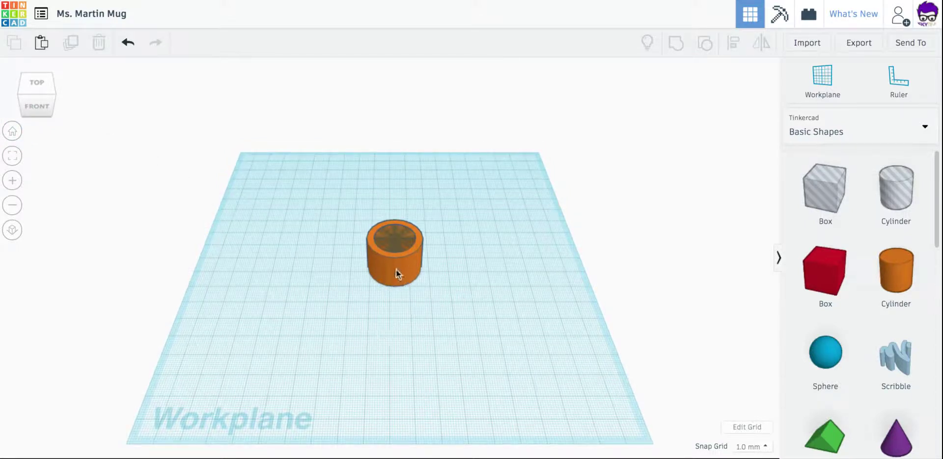
click(395, 235)
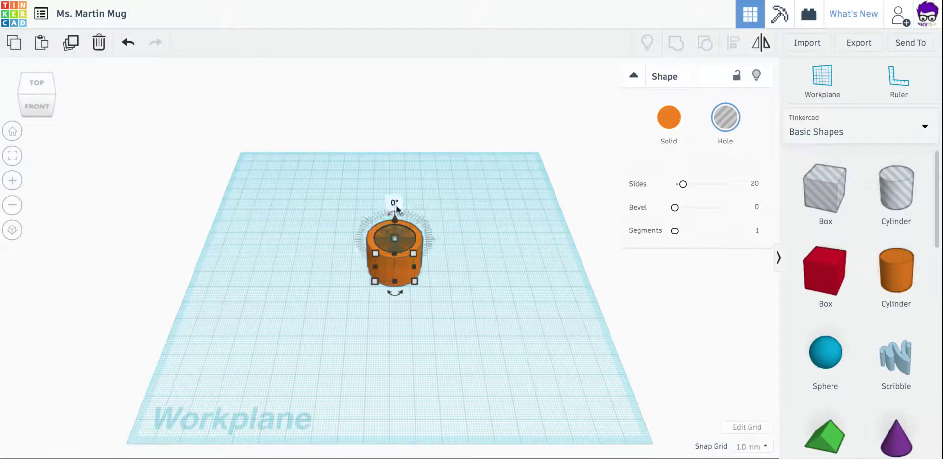
mouse_move(396, 217)
drag(395, 220, 395, 218)
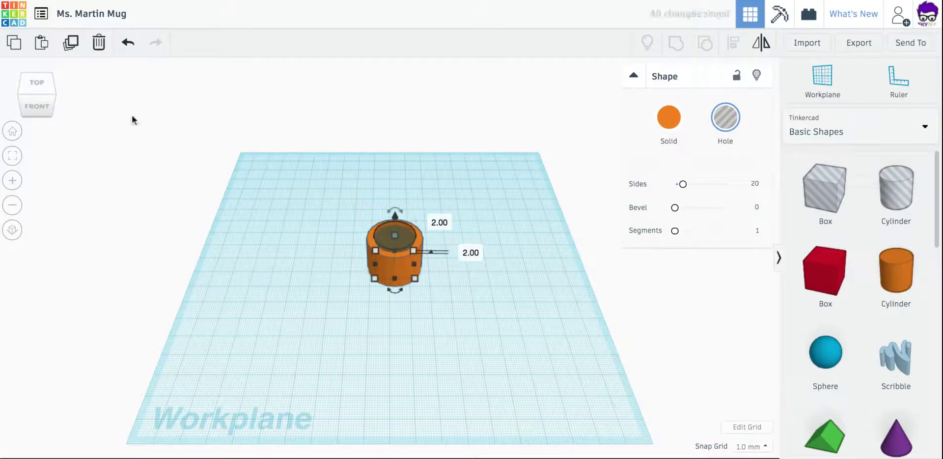
click(48, 107)
click(53, 74)
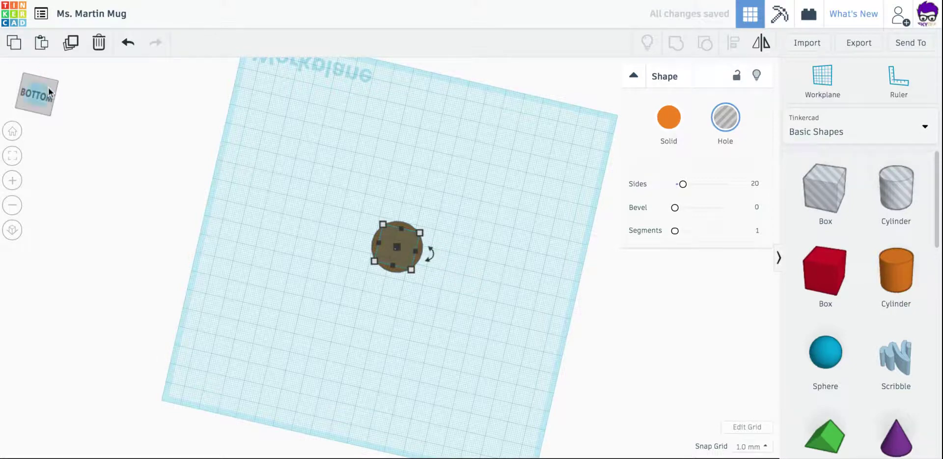
click(49, 91)
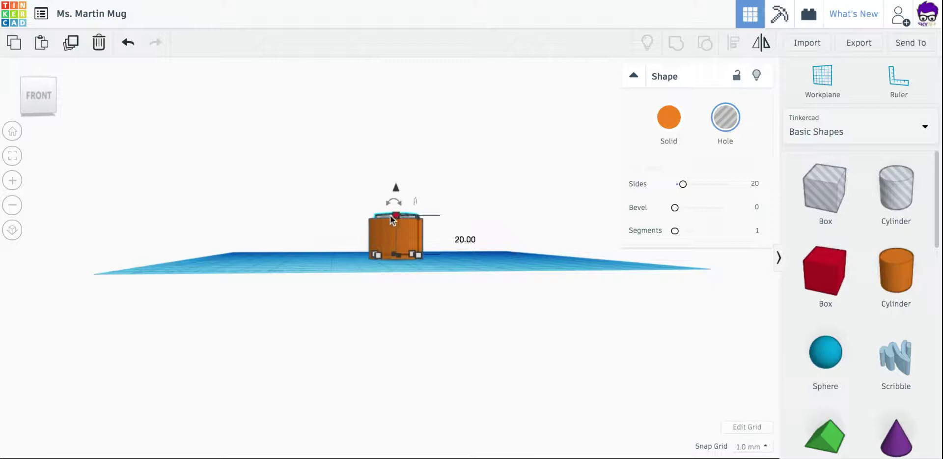
click(42, 102)
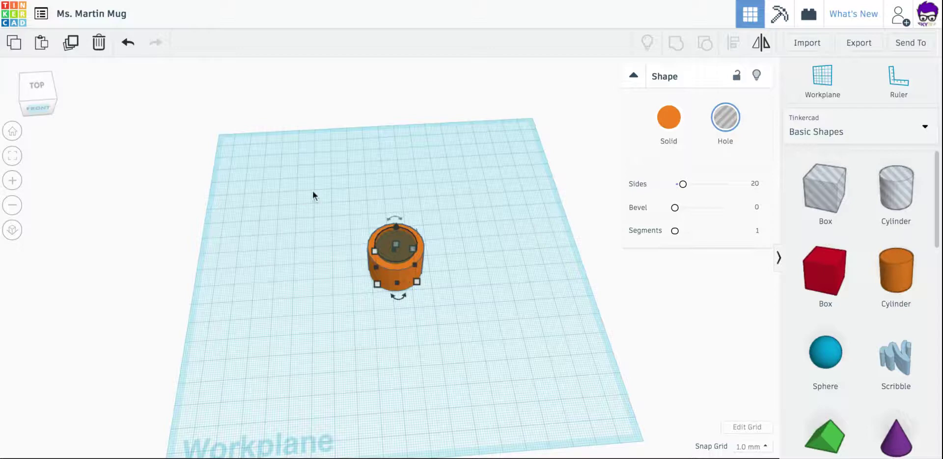
Step: Group the orange cylinder and the raised hole into one hollow cup
drag(314, 189, 490, 336)
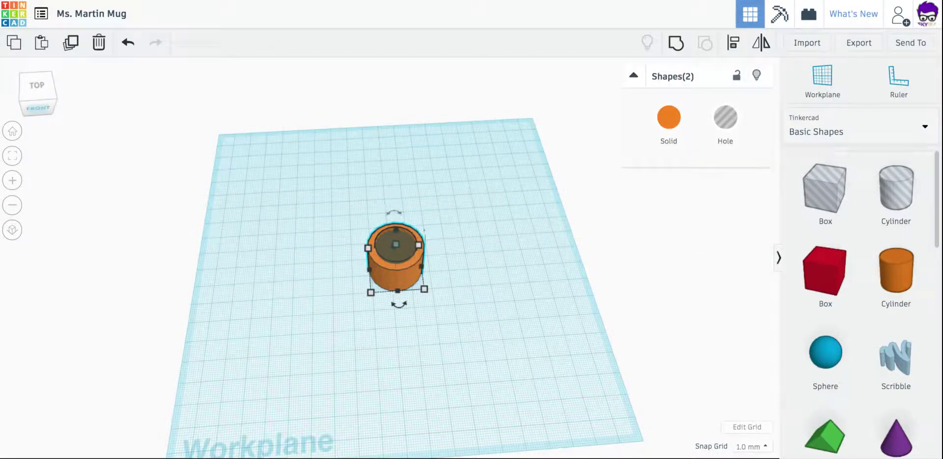
click(675, 45)
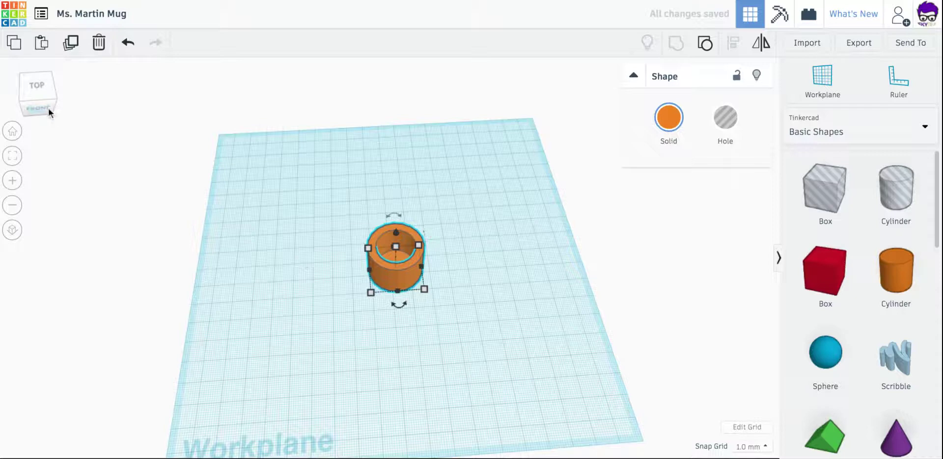
click(44, 93)
click(45, 85)
drag(44, 84, 42, 88)
click(315, 316)
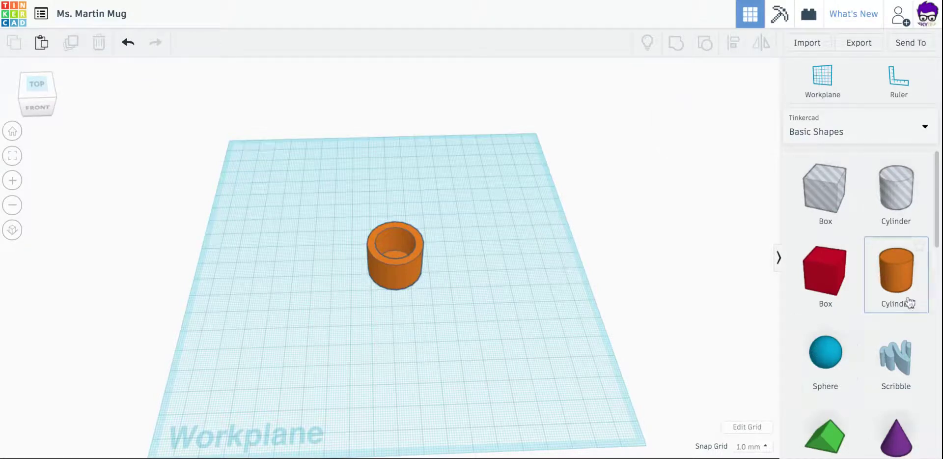
Step: Switch the shapes library to Shape Generators > All
scroll(891, 295, down, 3)
scroll(891, 295, down, 10)
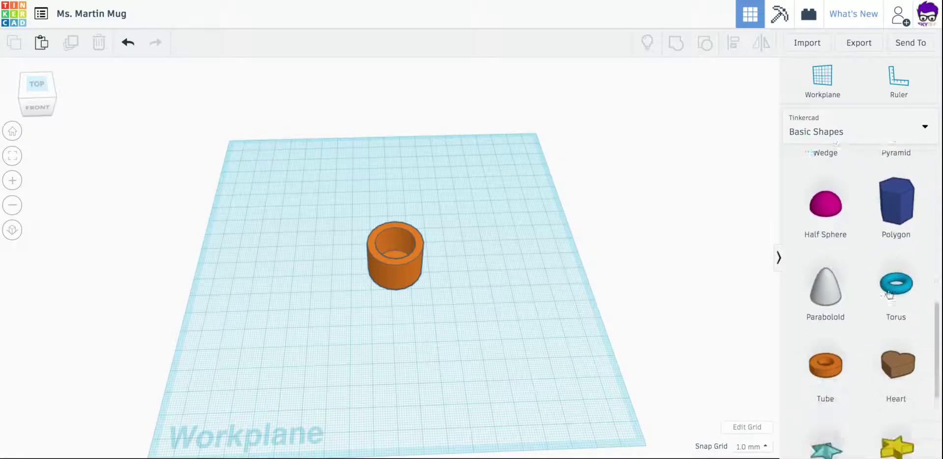
scroll(891, 295, up, 12)
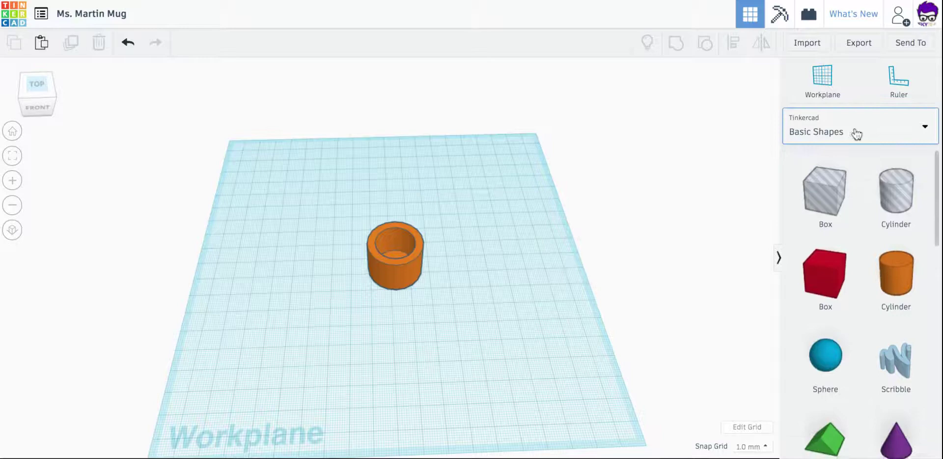
click(925, 130)
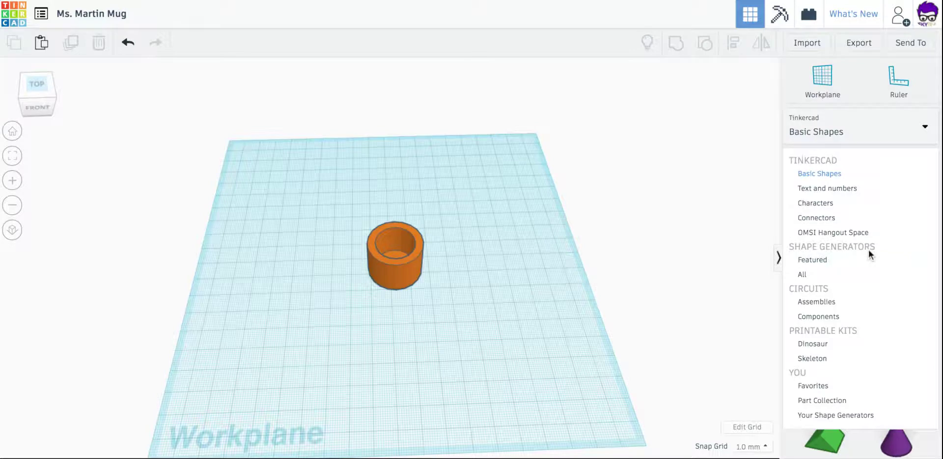
click(806, 276)
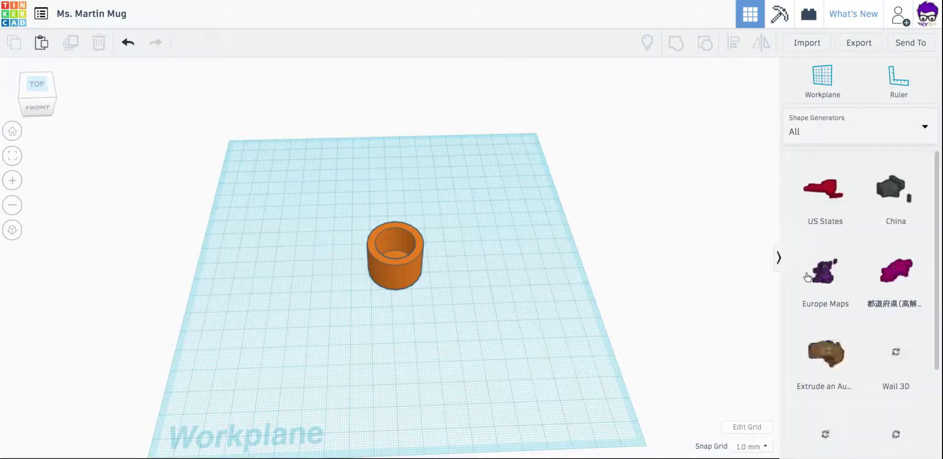
Step: Page through the shape generators to page 8, where Donut slice is listed
scroll(873, 305, down, 5)
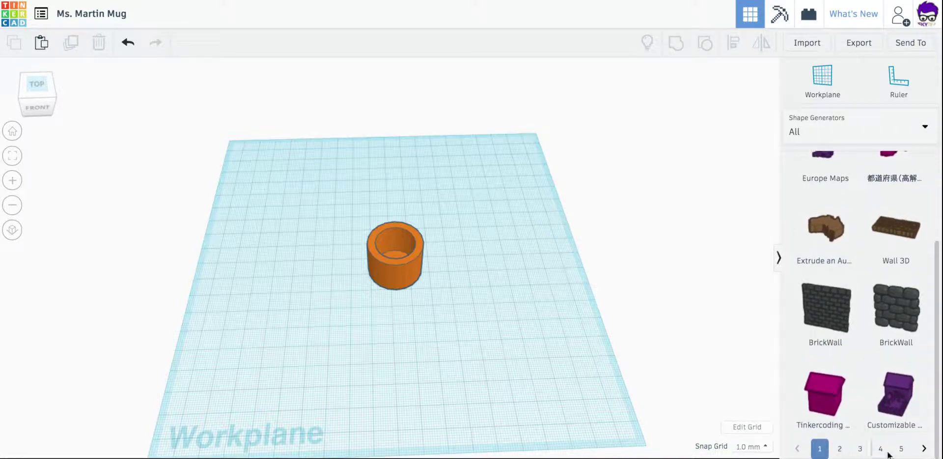
click(925, 448)
click(924, 448)
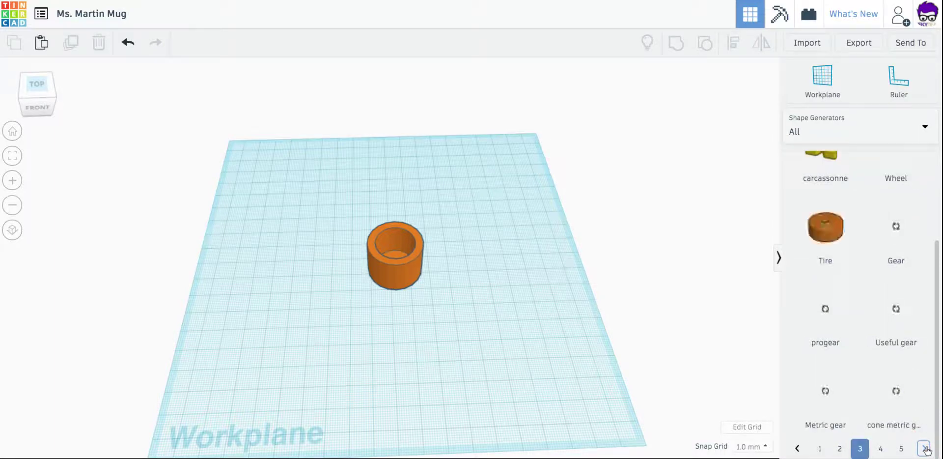
click(924, 448)
click(925, 448)
click(925, 448)
click(925, 448)
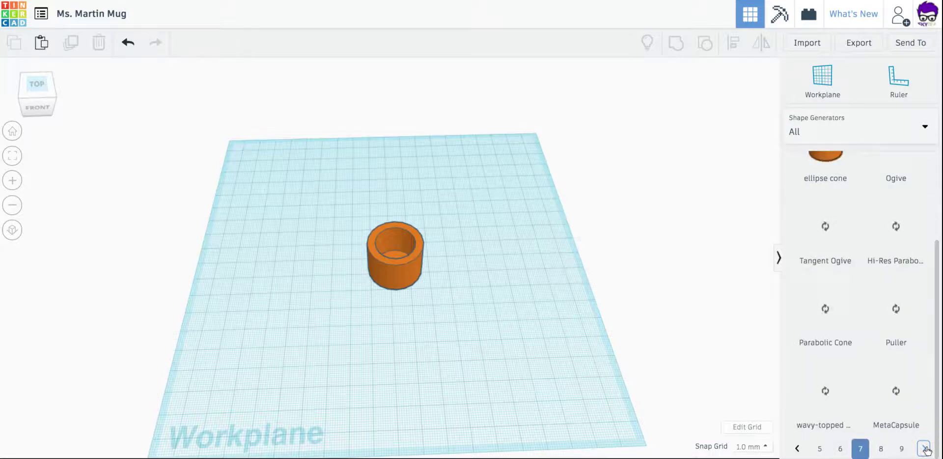
click(924, 448)
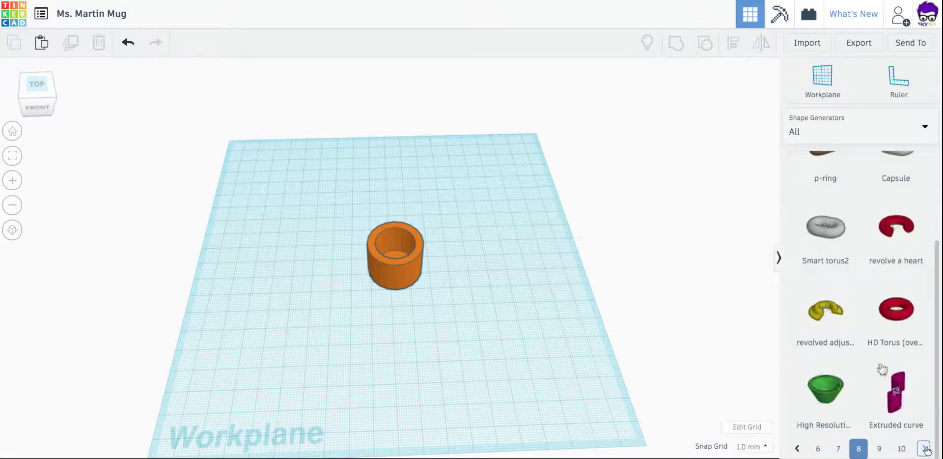
scroll(872, 348, up, 3)
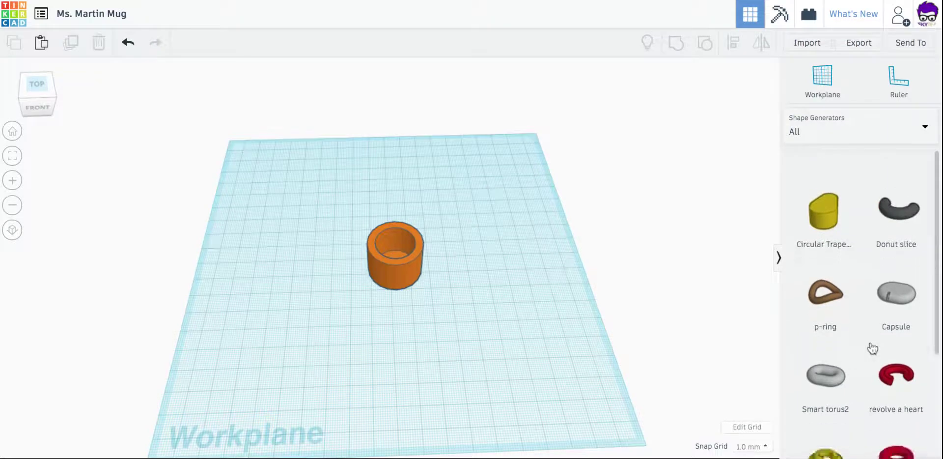
scroll(912, 226, down, 1)
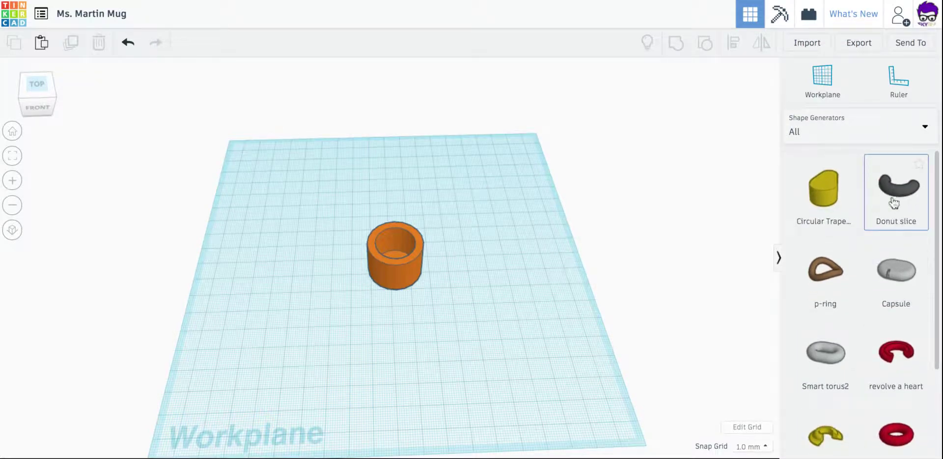
Step: Drop a Donut slice beside the mug and rotate it about 73° so it curves like a handle
drag(894, 187, 460, 284)
scroll(424, 362, up, 5)
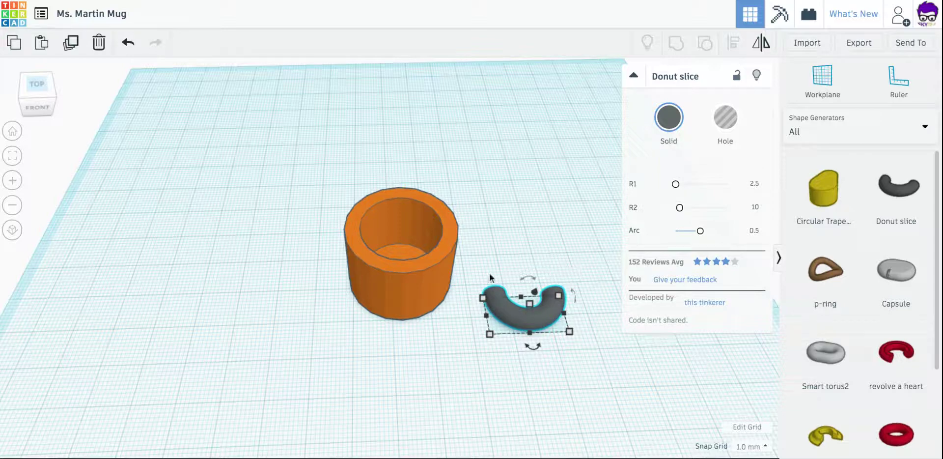
drag(533, 281, 471, 294)
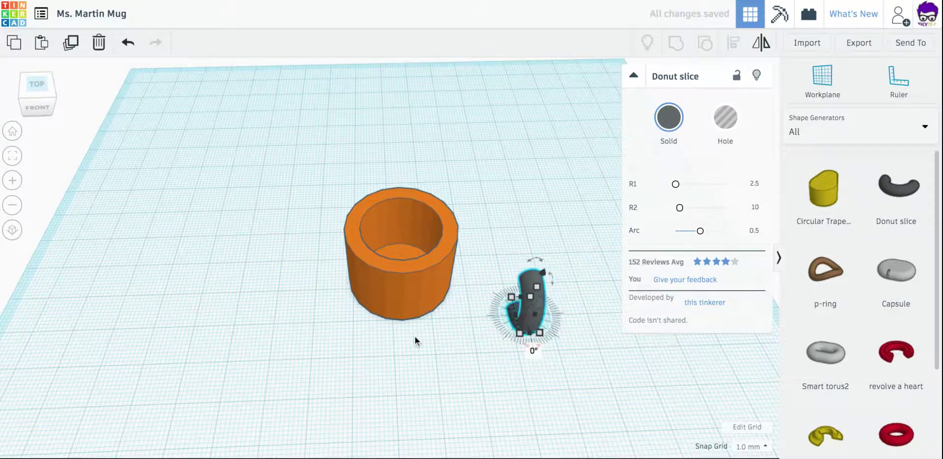
Step: Lift the donut slice off the workplane and drag it toward the mug
click(34, 105)
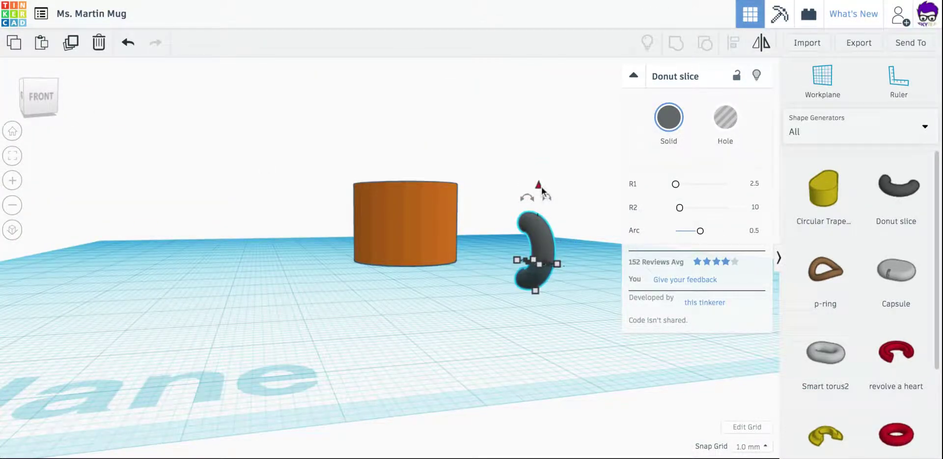
drag(542, 187, 541, 170)
click(547, 213)
scroll(546, 209, up, 10)
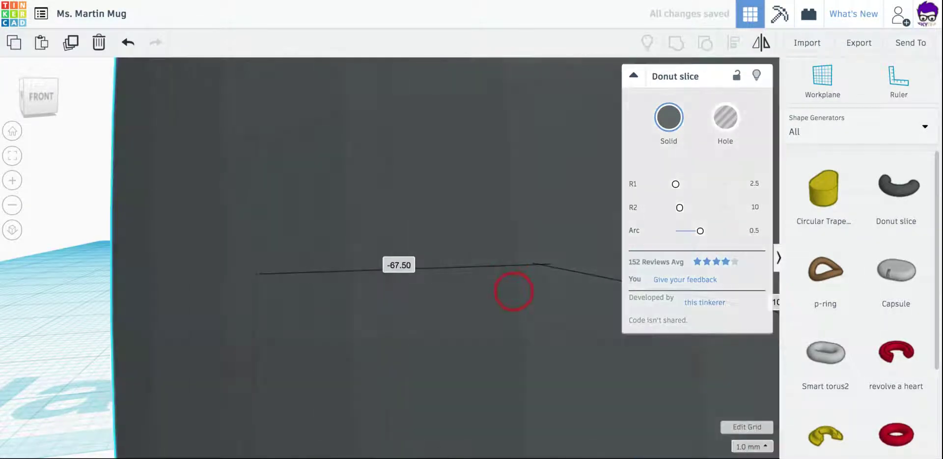
drag(514, 292, 467, 212)
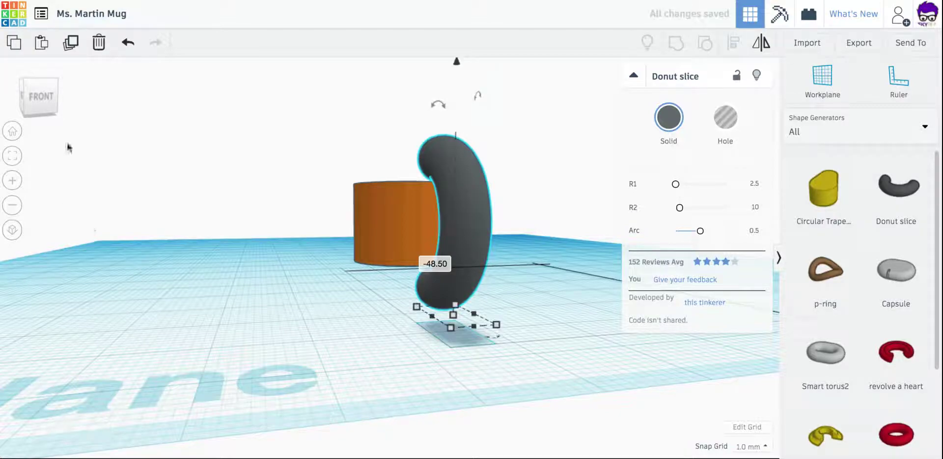
Step: Nudge the donut slice with the arrow keys until it touches the mug's side
click(42, 89)
drag(48, 102, 71, 105)
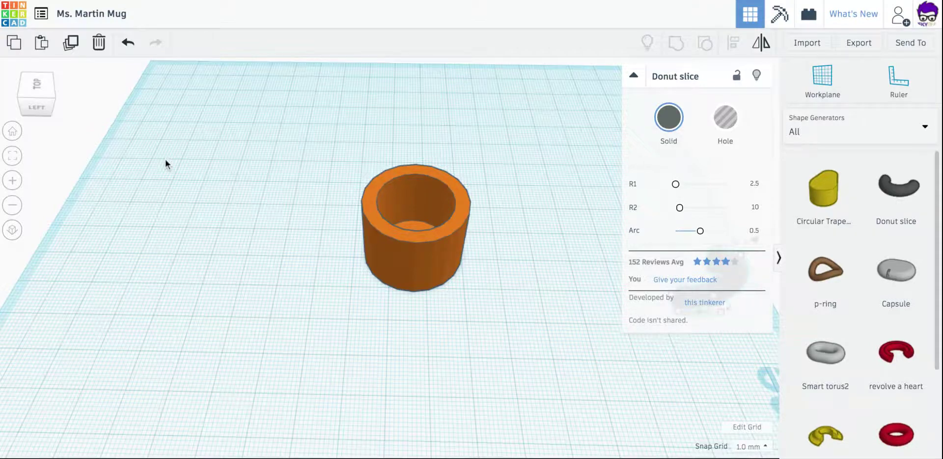
key(Left)
key(Left)
key(Left)
key(Left)
key(Left)
key(Left)
key(Left)
key(Left)
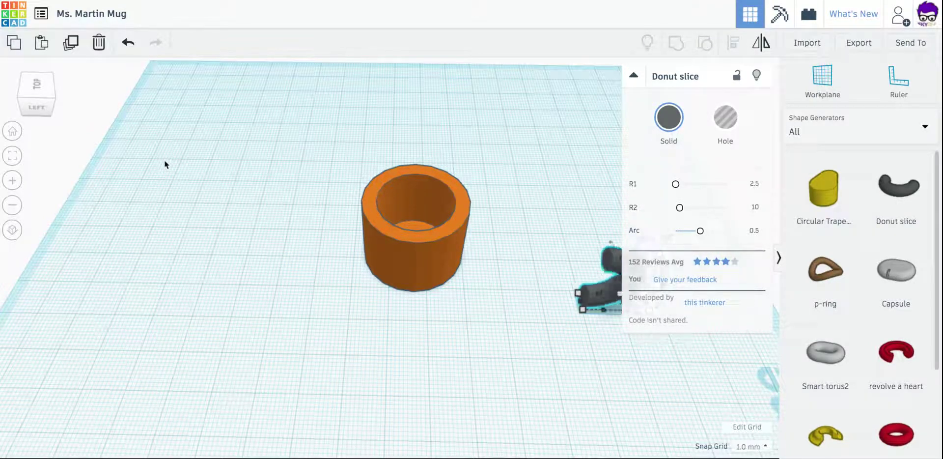
key(Left)
key(Left)
key(Left)
key(Left)
key(Left)
key(Left)
key(Left)
key(Left)
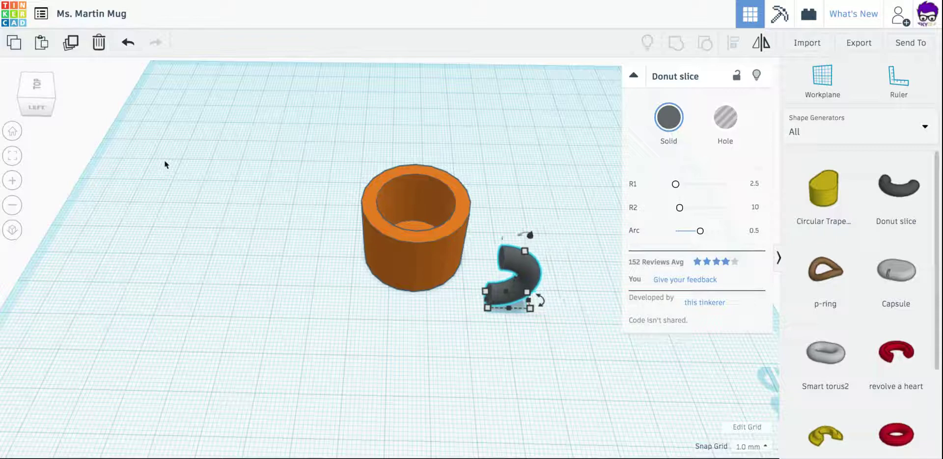
key(Up)
key(Up)
key(Up)
key(Up)
key(Up)
key(Up)
key(Up)
key(Up)
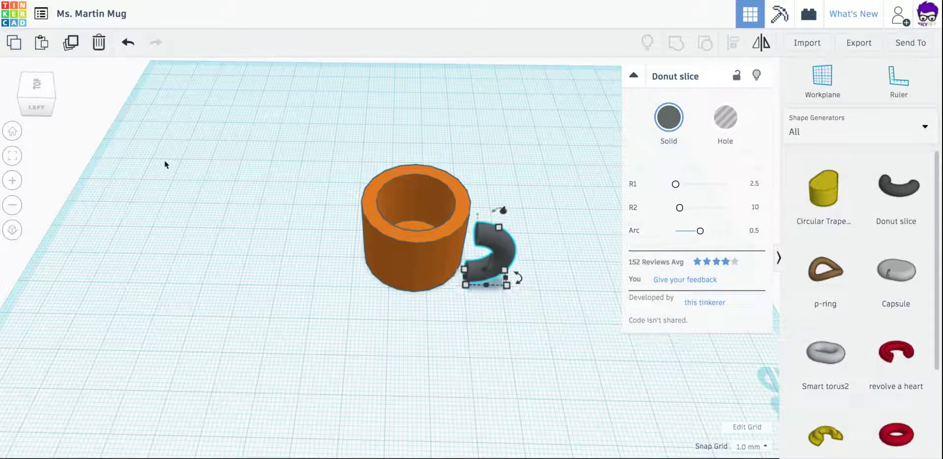
key(Up)
key(Up)
key(Up)
key(Up)
key(Up)
key(Up)
key(Up)
key(Up)
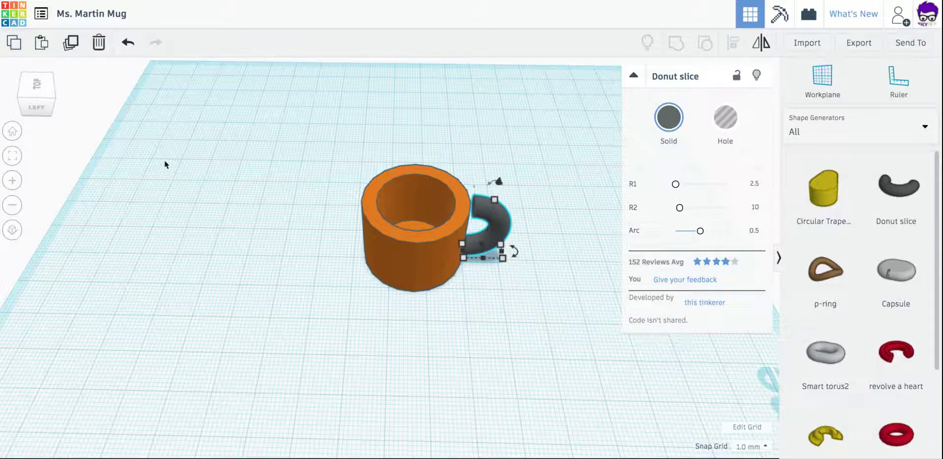
key(Left)
key(Left)
key(Left)
key(Left)
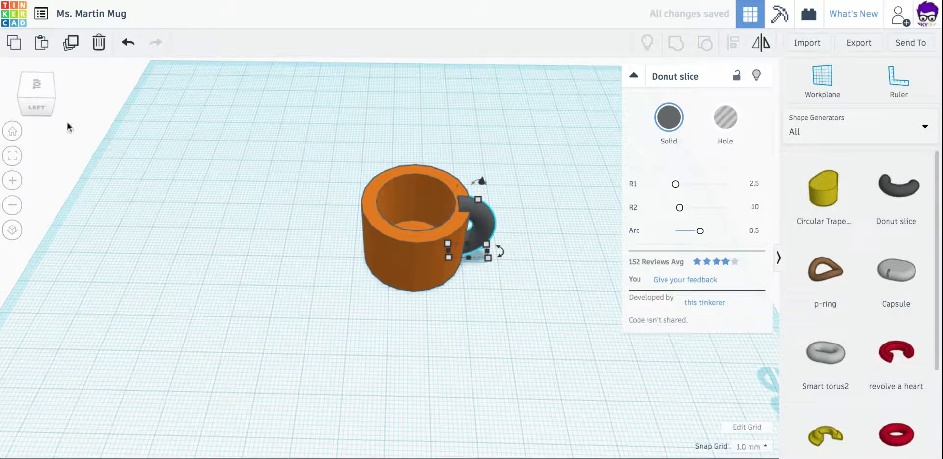
Step: Lower the handle's height from 20 to 17 and widen it to about 13.75 by 8.00
click(46, 105)
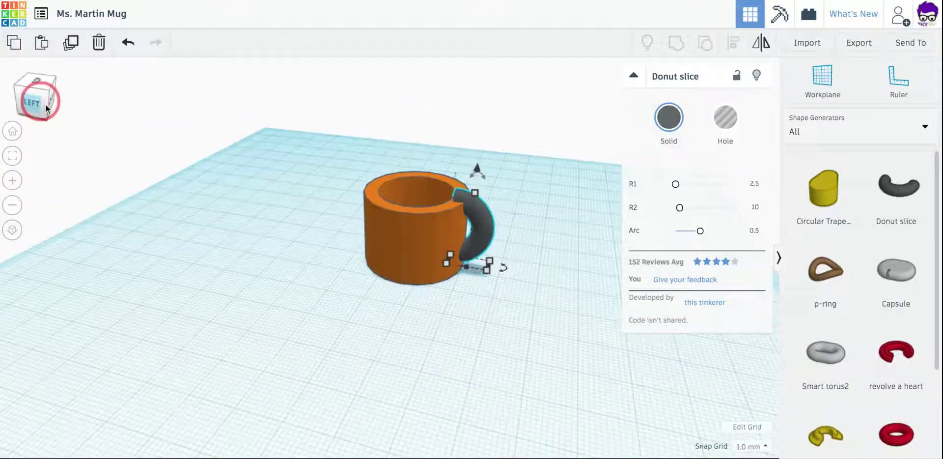
drag(46, 105, 212, 135)
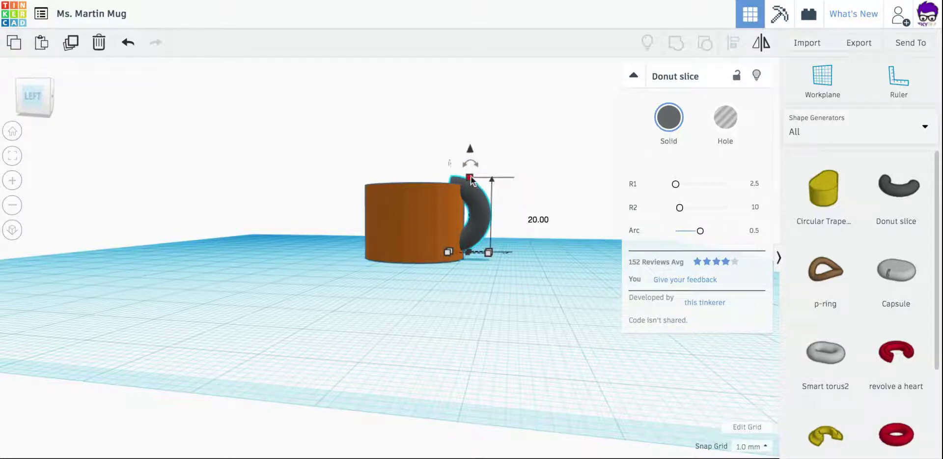
drag(471, 178, 470, 188)
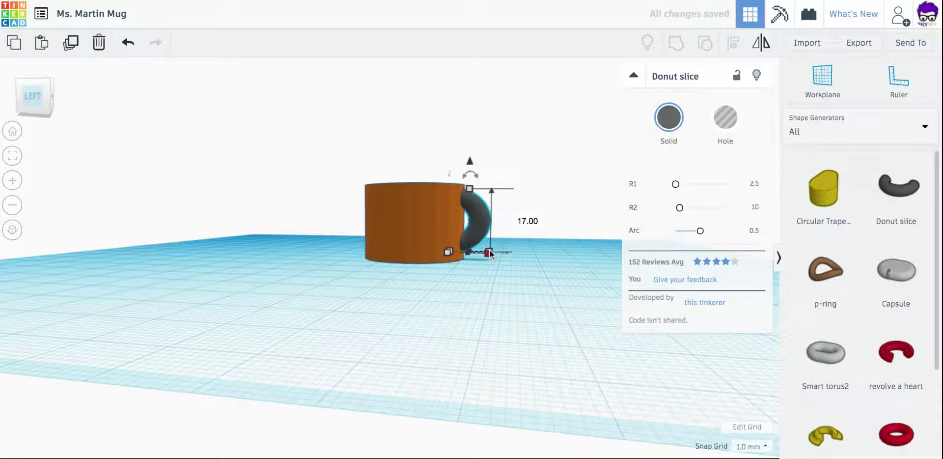
drag(490, 255, 500, 254)
mouse_move(34, 96)
mouse_down()
mouse_move(6, 94)
mouse_move(67, 95)
mouse_move(67, 117)
mouse_move(49, 120)
mouse_move(40, 104)
mouse_up()
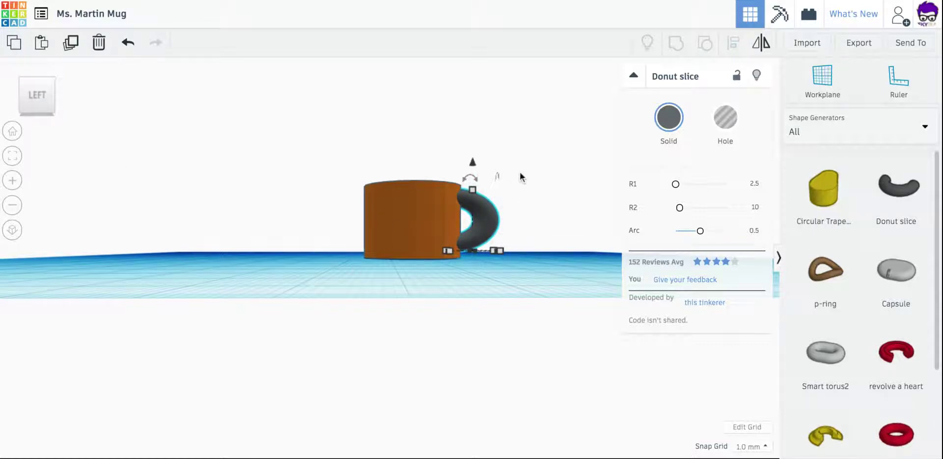
Step: Box-select the cup and its handle and group them into one solid orange mug
click(43, 100)
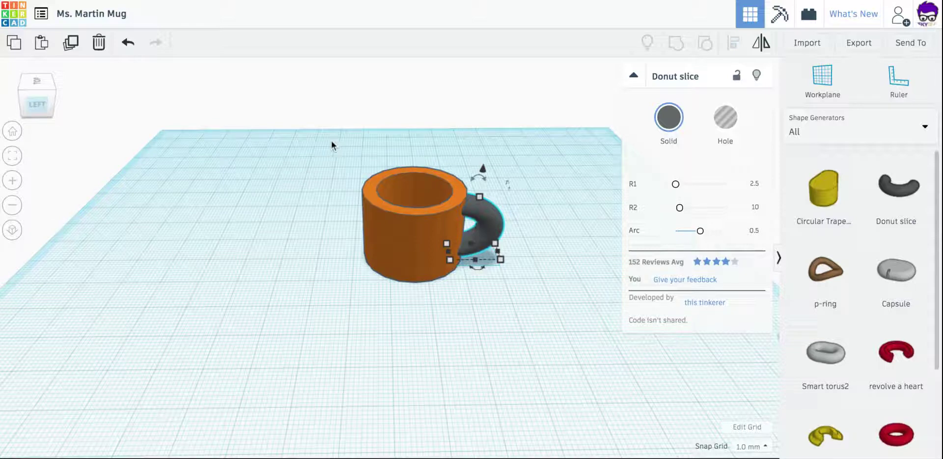
drag(331, 141, 565, 319)
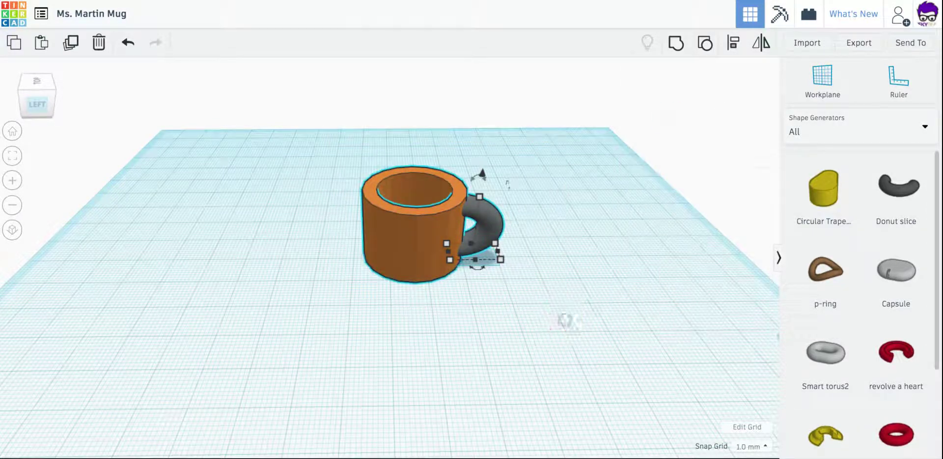
click(677, 46)
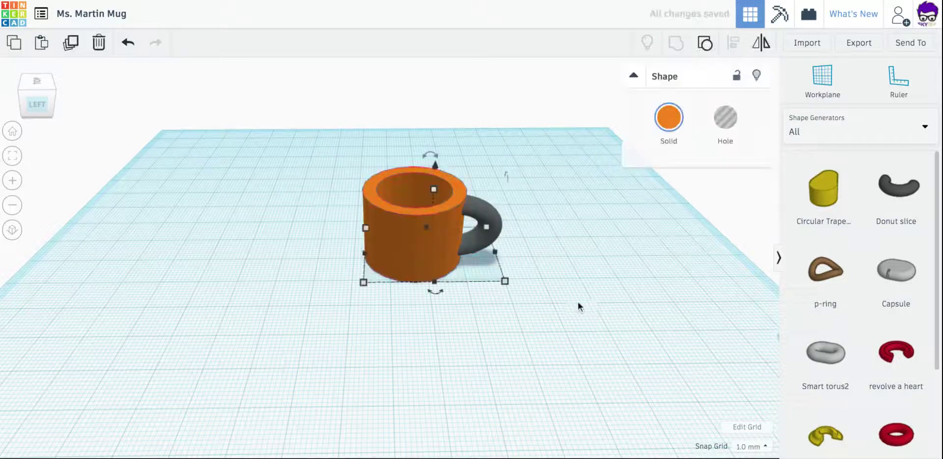
click(571, 332)
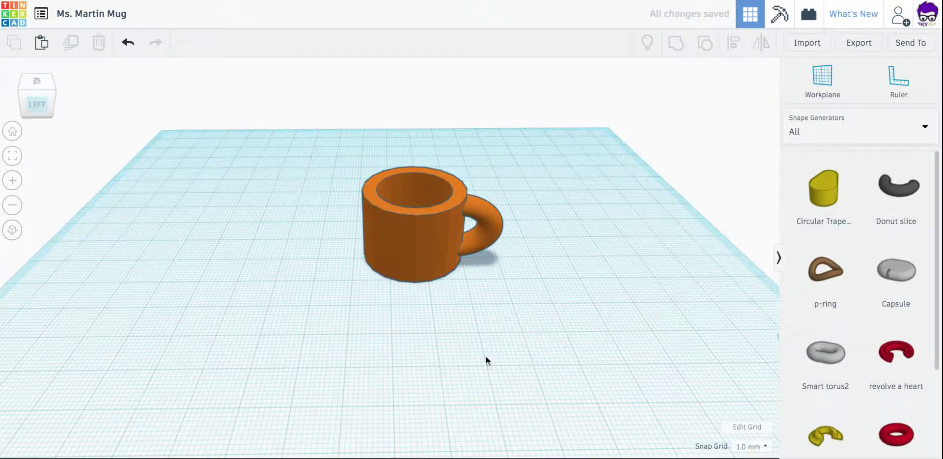
click(473, 353)
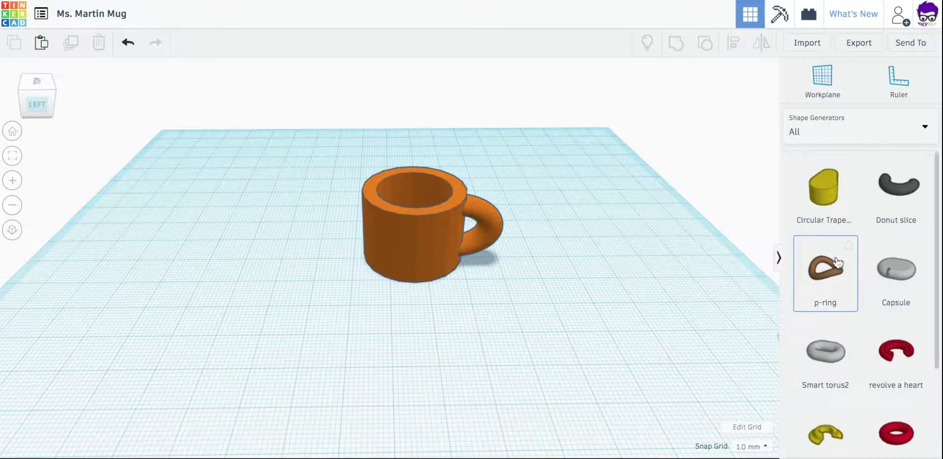
Step: Page through Shape Generators pages 7, 6 and 5 until the moustache shape appears
scroll(835, 262, down, 4)
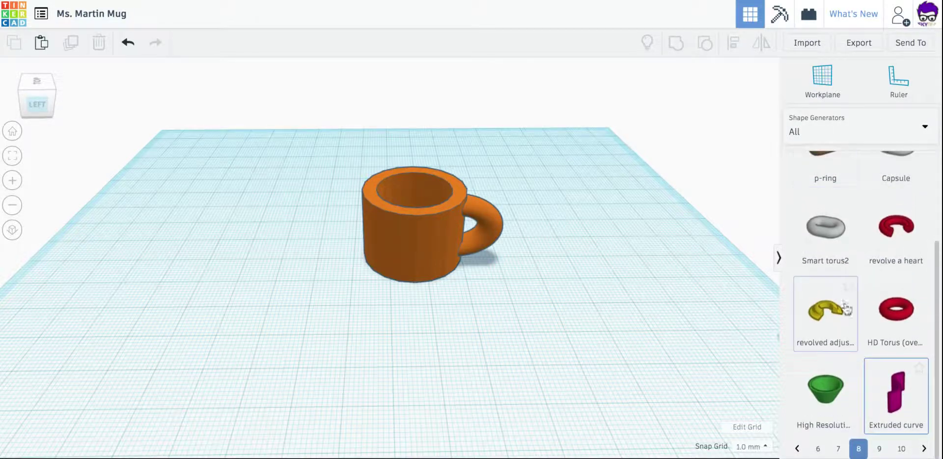
click(839, 449)
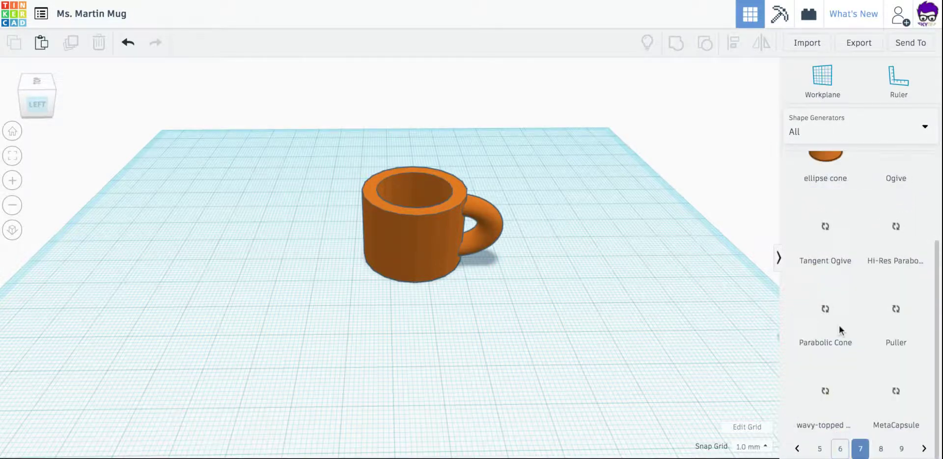
scroll(839, 326, up, 3)
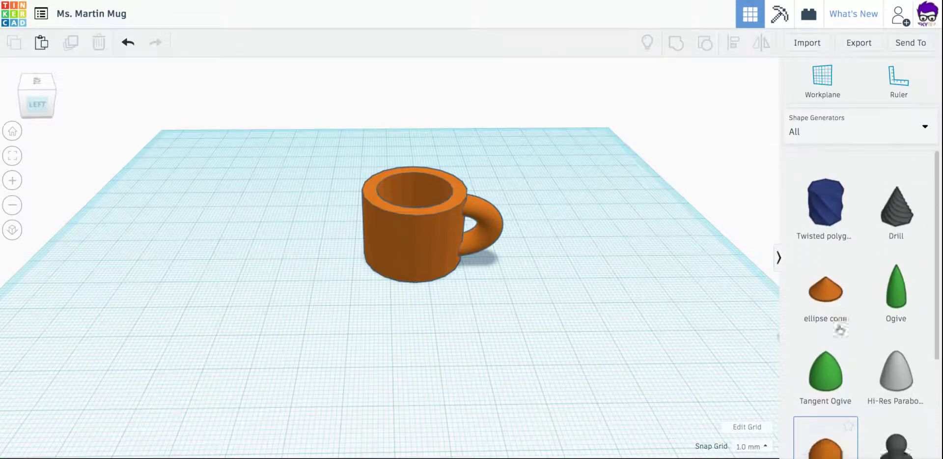
scroll(840, 327, down, 4)
scroll(840, 432, up, 1)
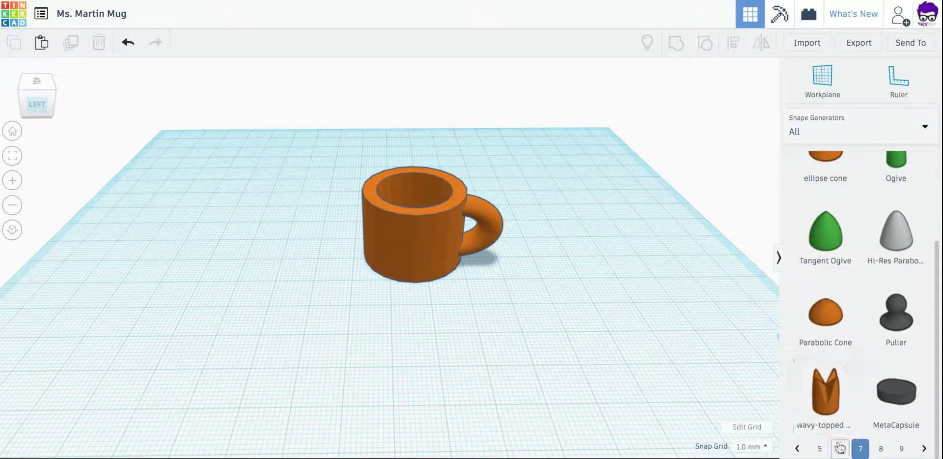
click(841, 447)
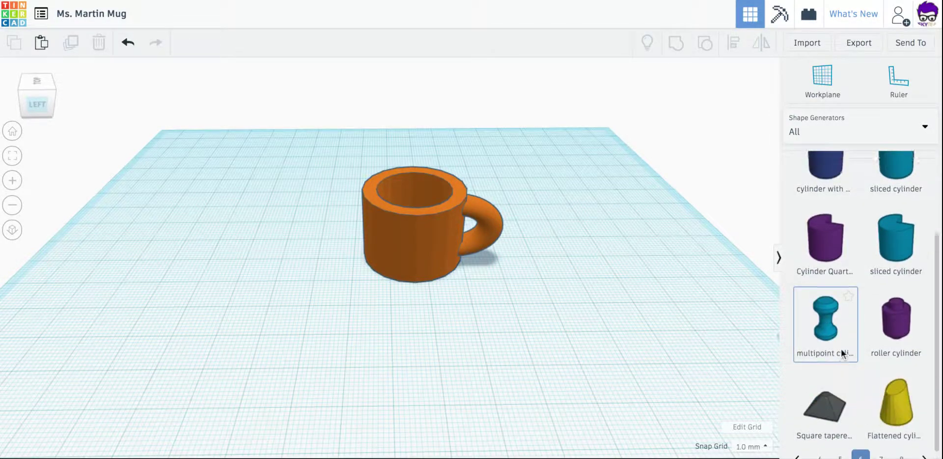
scroll(842, 349, up, 3)
scroll(841, 349, down, 3)
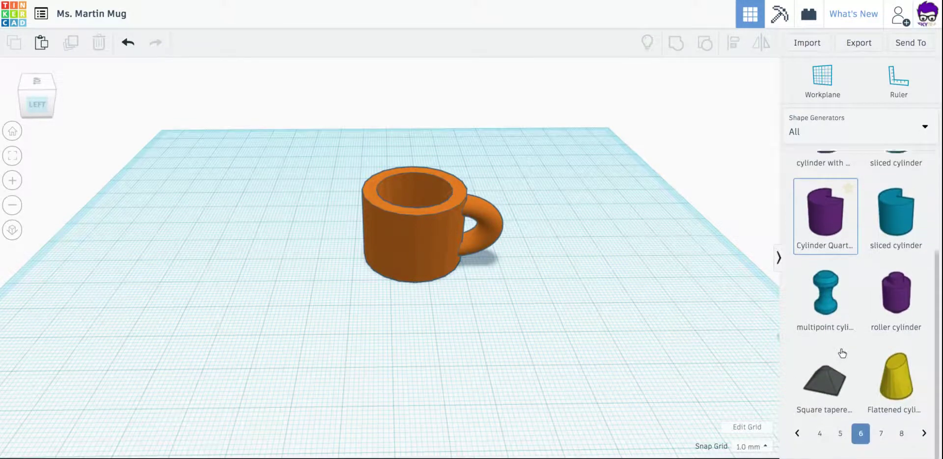
click(841, 449)
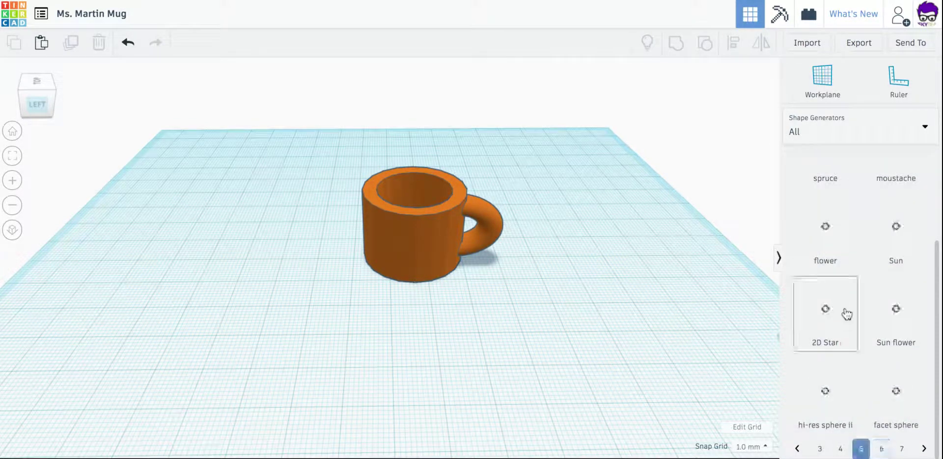
scroll(846, 312, up, 3)
scroll(845, 312, down, 1)
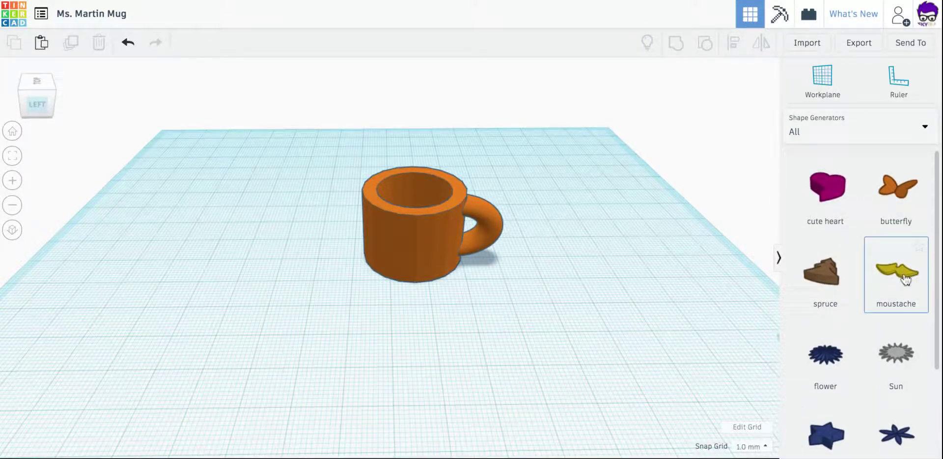
Step: Place a moustache beside the mug, shrink it to 10.30 by 28.00 and rotate it 90° upright
drag(907, 279, 169, 256)
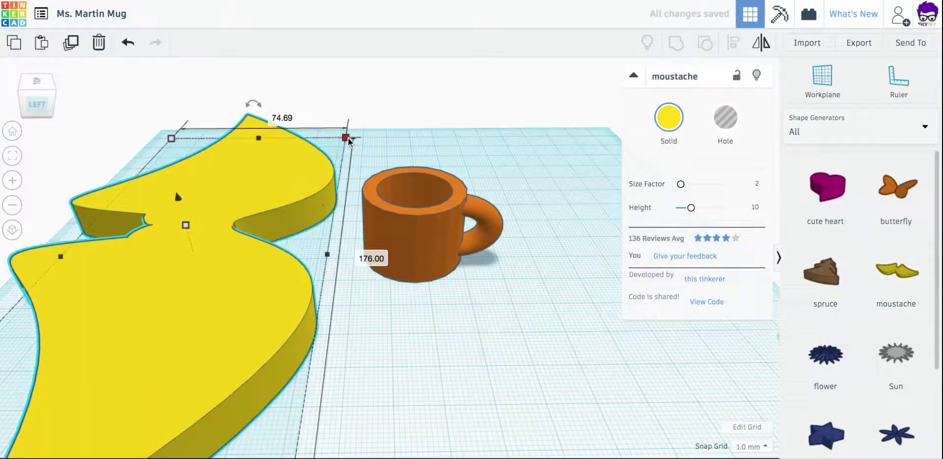
drag(346, 137, 275, 211)
drag(259, 295, 185, 253)
drag(189, 165, 222, 194)
drag(167, 265, 167, 266)
Step: Turn the view and nudge the moustache toward the mug with the arrow keys
click(219, 335)
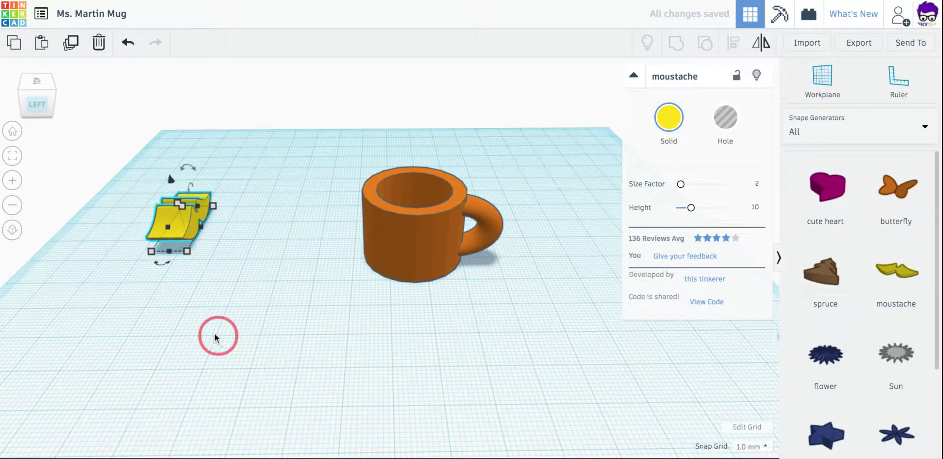
click(36, 105)
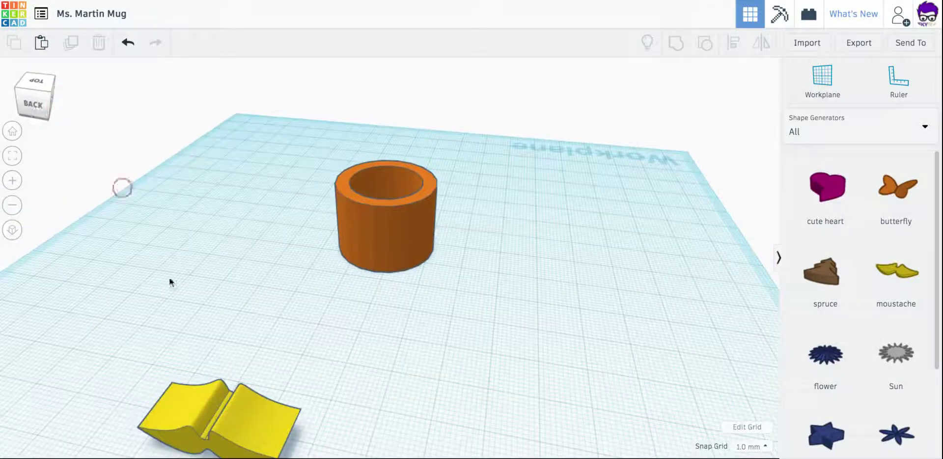
click(228, 416)
key(Up)
key(Up)
key(Up)
key(Up)
key(Up)
key(Up)
key(Up)
key(Up)
key(Up)
key(Up)
key(Up)
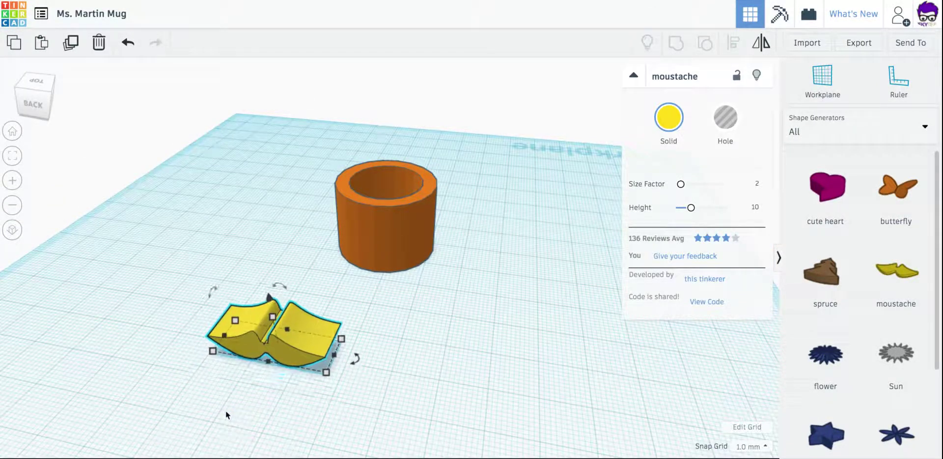
key(Up)
key(Up)
key(Up)
key(Up)
key(Up)
key(Up)
key(Up)
key(Up)
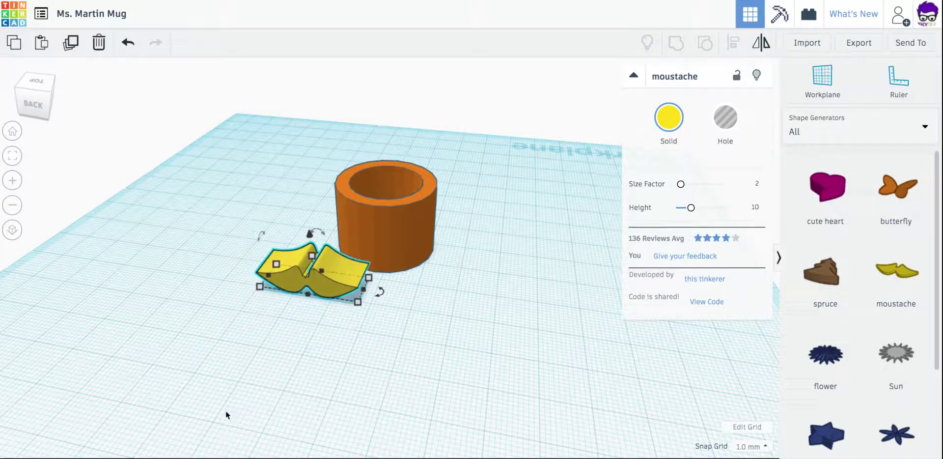
key(Up)
key(Up)
key(Down)
key(Down)
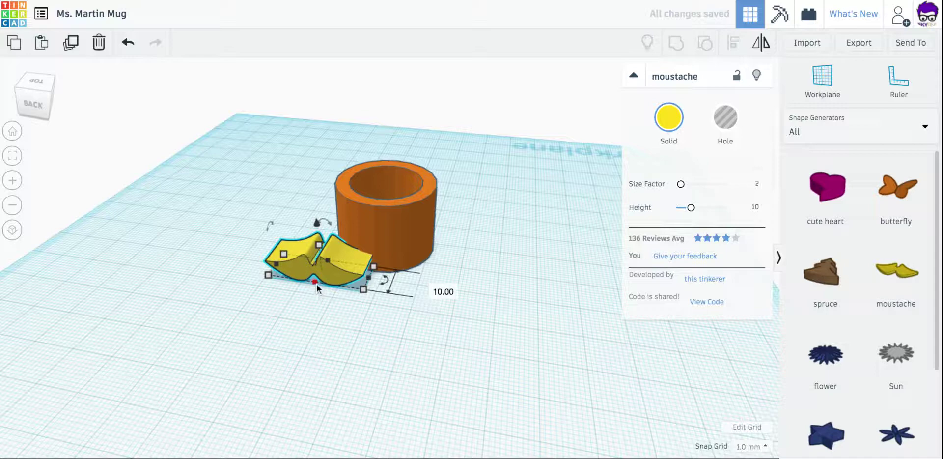
Step: Make the moustache thinner, raise it off the workplane and slide it onto the mug's front
drag(317, 284, 323, 268)
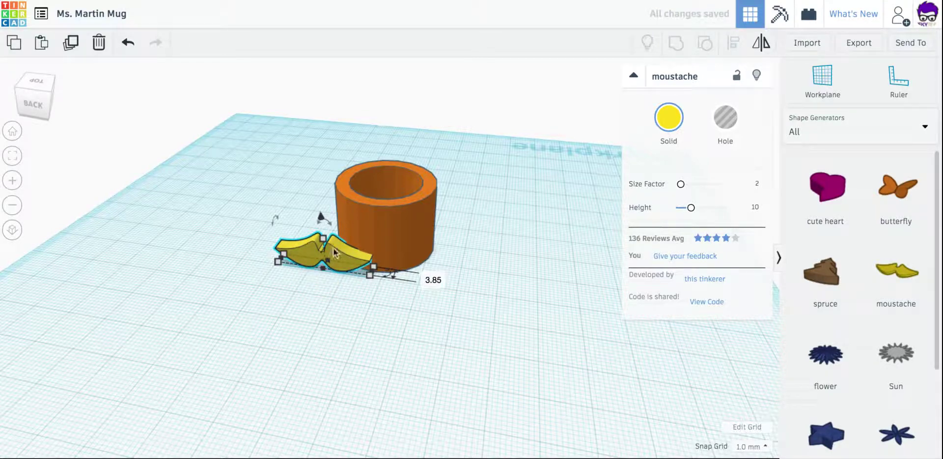
drag(322, 217, 322, 213)
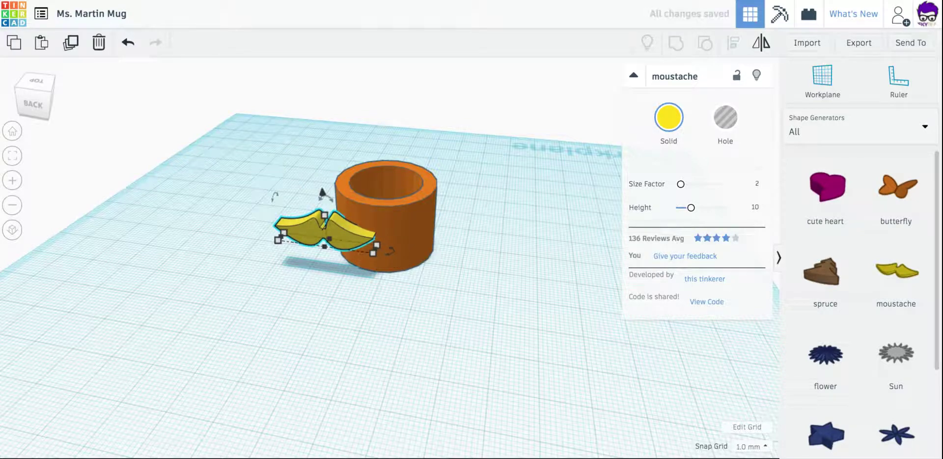
key(Right)
key(Right)
key(Right)
key(Right)
key(Right)
key(Right)
key(Right)
key(Right)
key(Right)
key(Right)
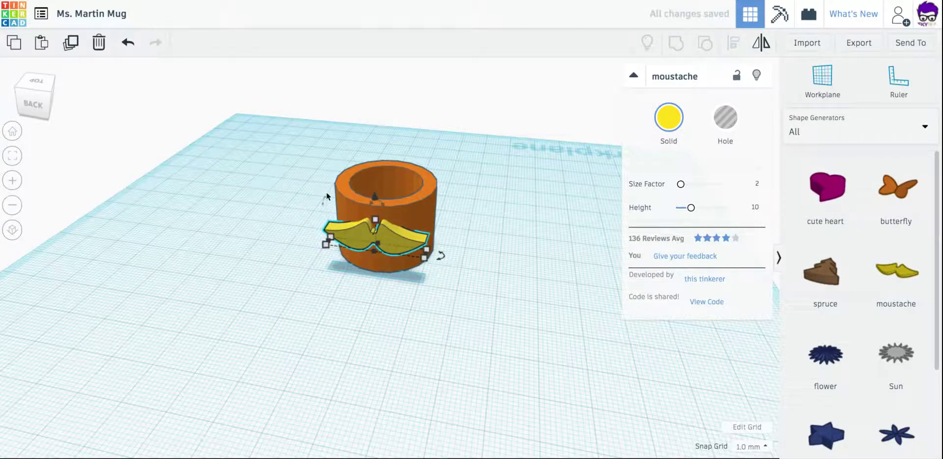
key(Left)
key(Left)
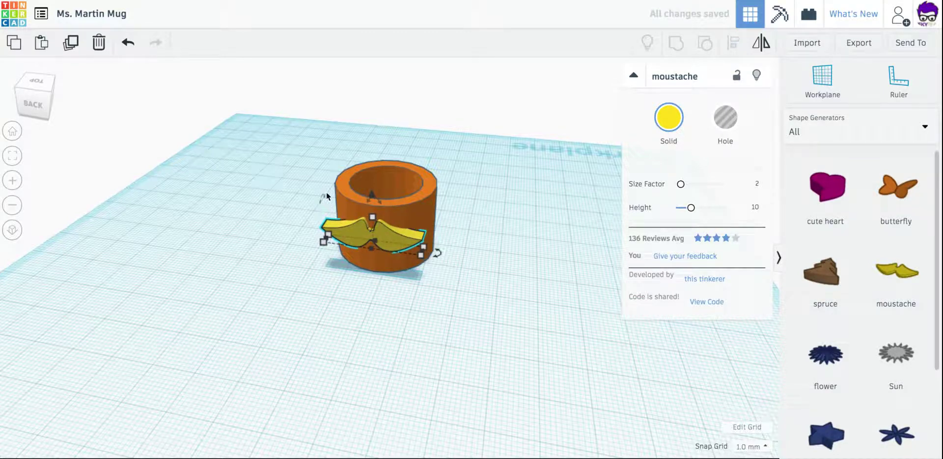
click(202, 203)
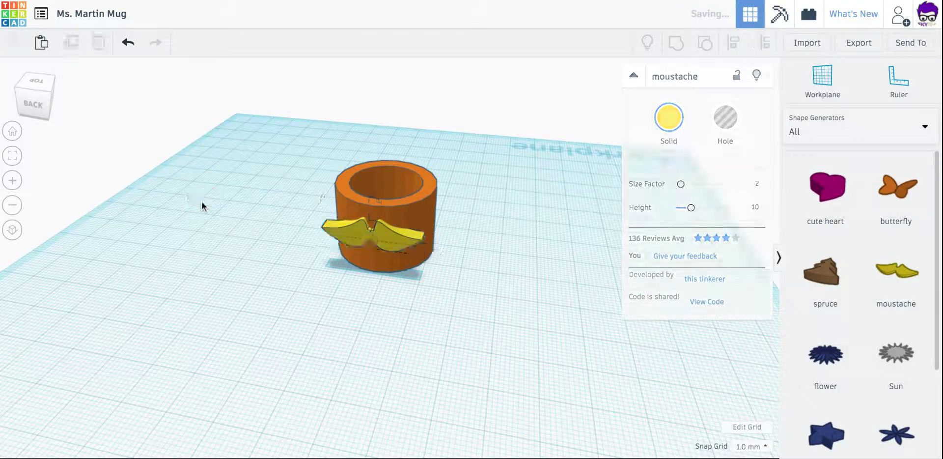
click(46, 104)
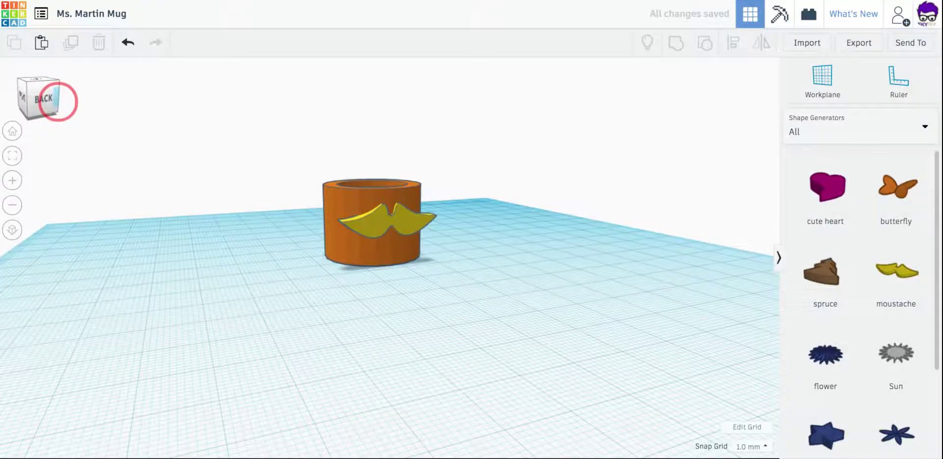
Step: Box-select the mug and moustache and group them into one orange object
drag(58, 101, 30, 101)
click(250, 200)
drag(293, 139, 596, 295)
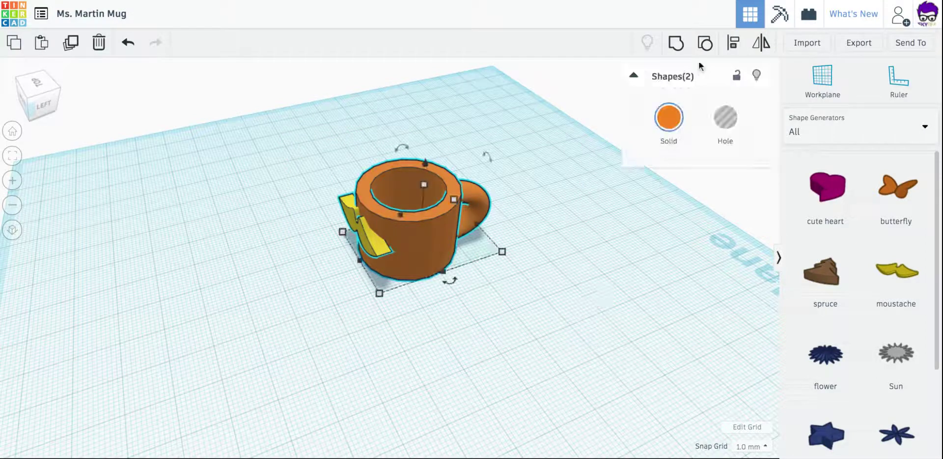
click(678, 46)
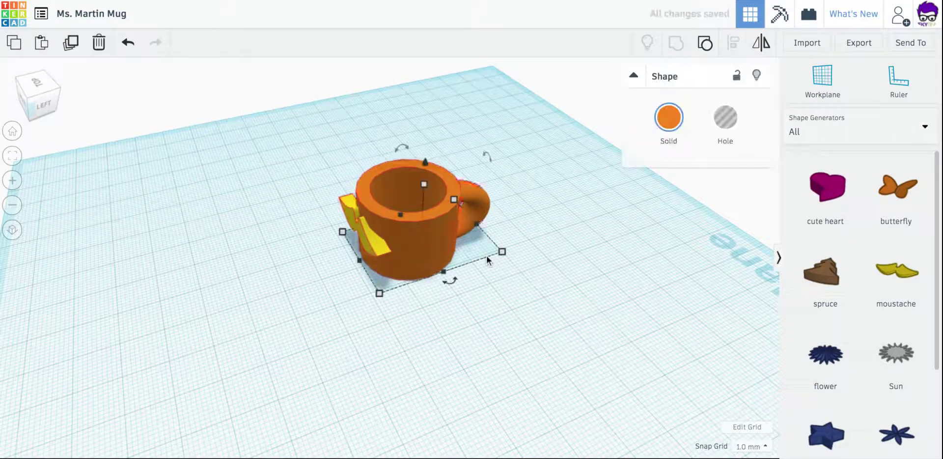
click(432, 324)
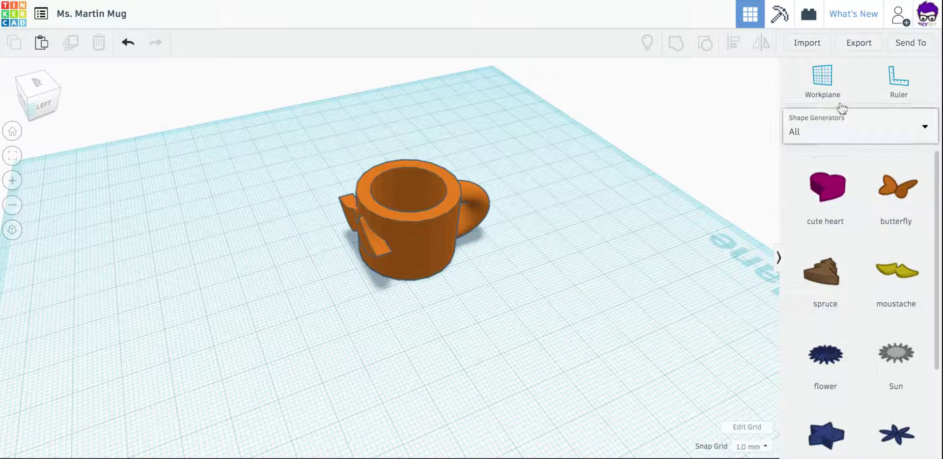
Step: Open the Export dialog offering .OBJ, .STL, GLTF and .SVG for everything in the design
click(868, 47)
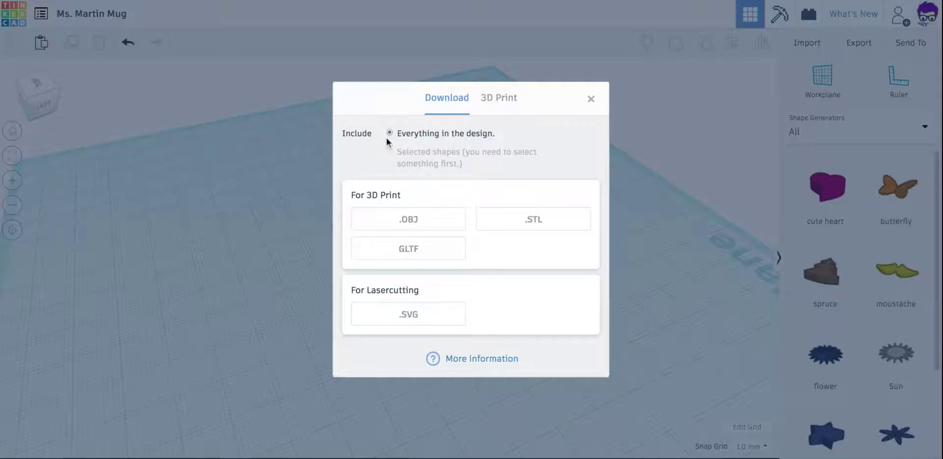